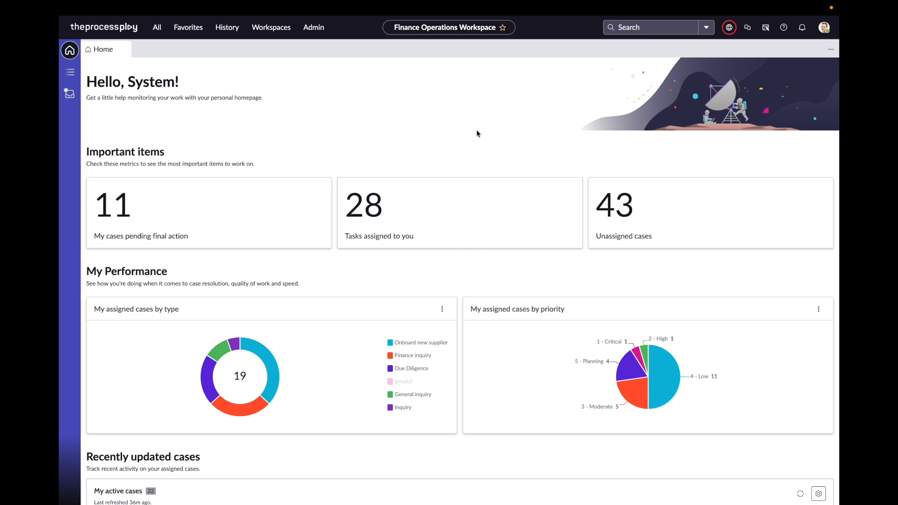
# - Open the All work Cases list and sort it by Created date, newest first
pyautogui.click(70, 73)
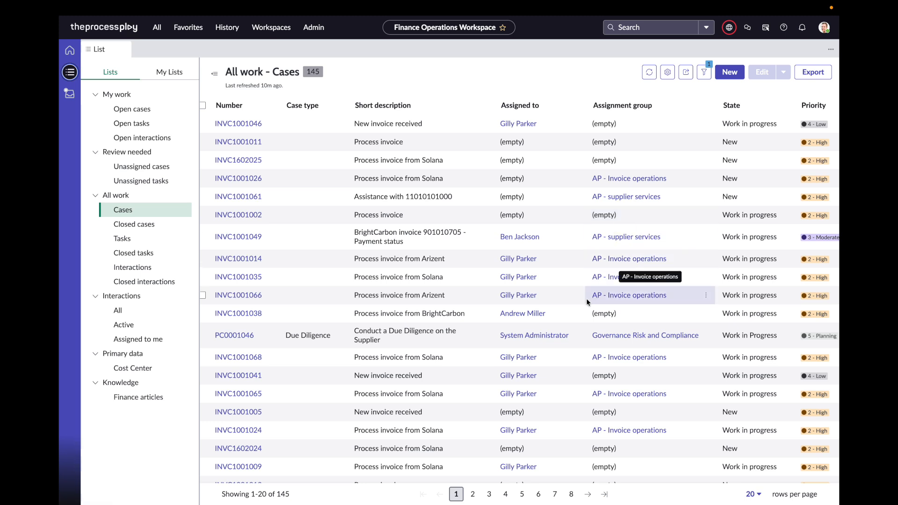
pyautogui.scroll(-1, 535, 361)
pyautogui.scroll(1, 536, 361)
pyautogui.hscroll(8, 523, 361)
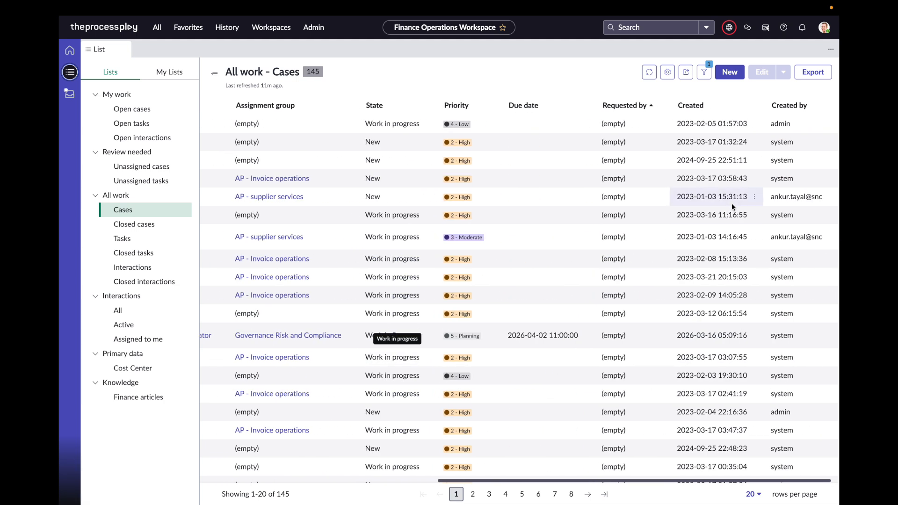
pyautogui.click(701, 107)
pyautogui.hscroll(8, 702, 109)
pyautogui.click(691, 104)
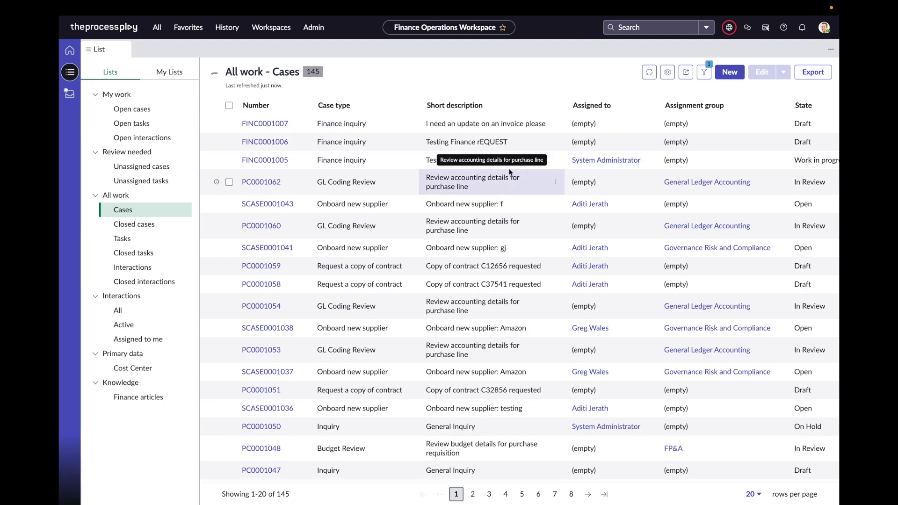
# - Open the finance inquiry case "I need an update on an invoice please" and collapse Agent Assist
pyautogui.click(284, 123)
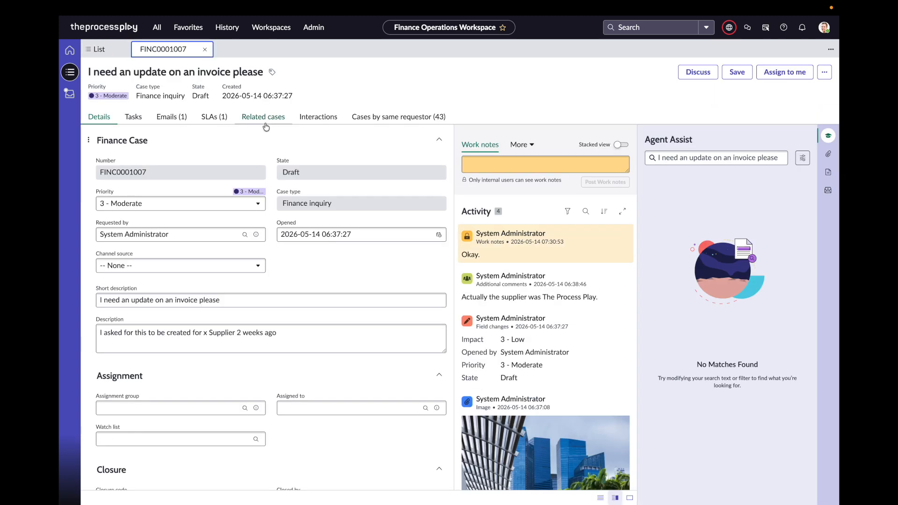
pyautogui.click(828, 136)
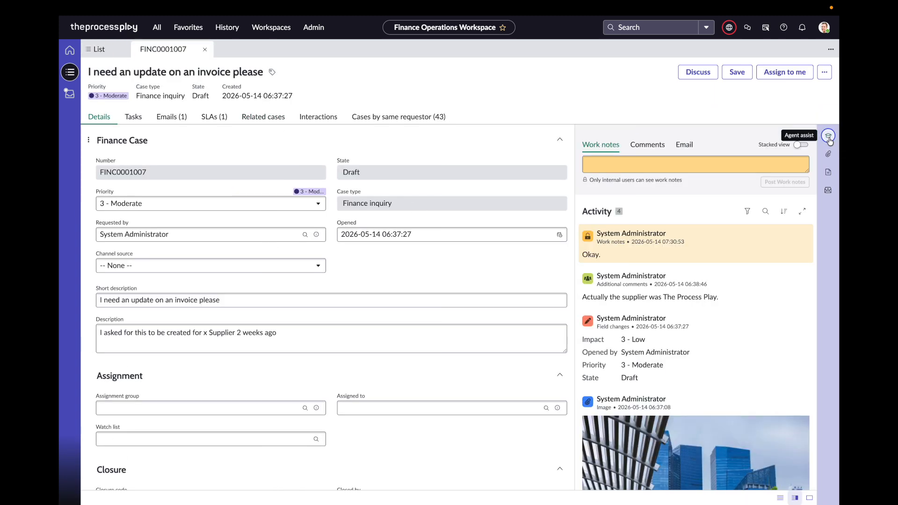
pyautogui.click(828, 136)
pyautogui.click(828, 136)
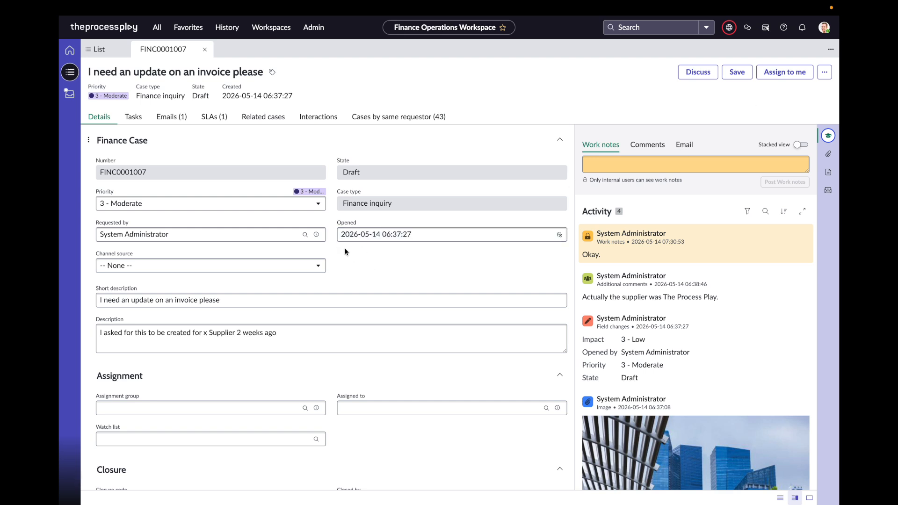
# - Examine the case's Finance Case, Assignment and Closure fields, including in the form-only layout, and return to the split layout
pyautogui.scroll(-2, 344, 251)
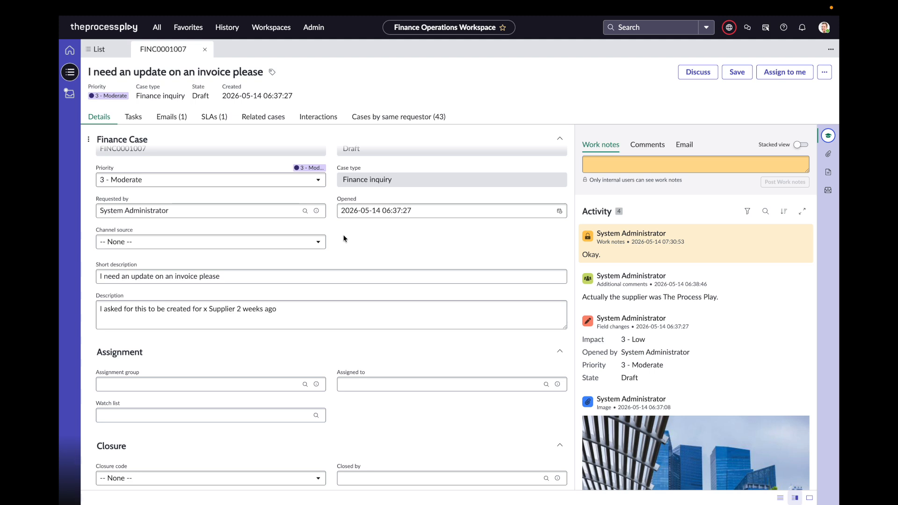
pyautogui.scroll(-1, 322, 262)
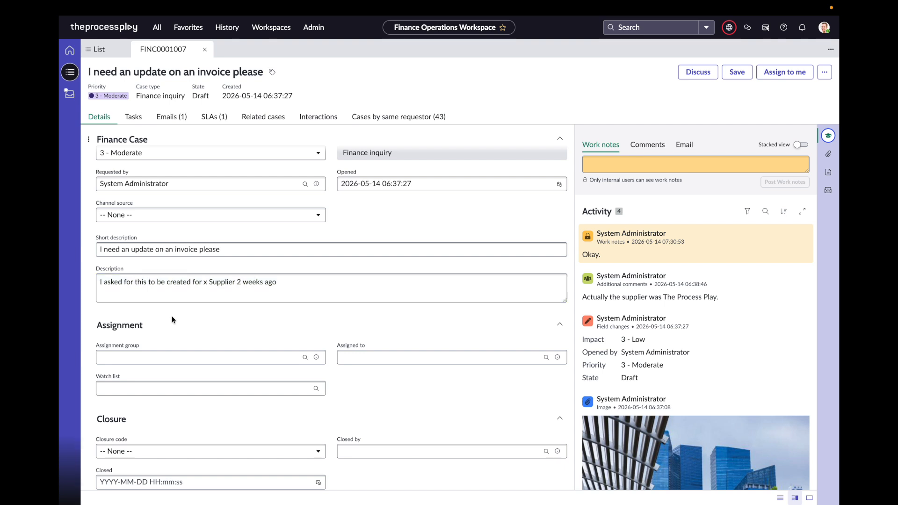
pyautogui.scroll(-2, 316, 325)
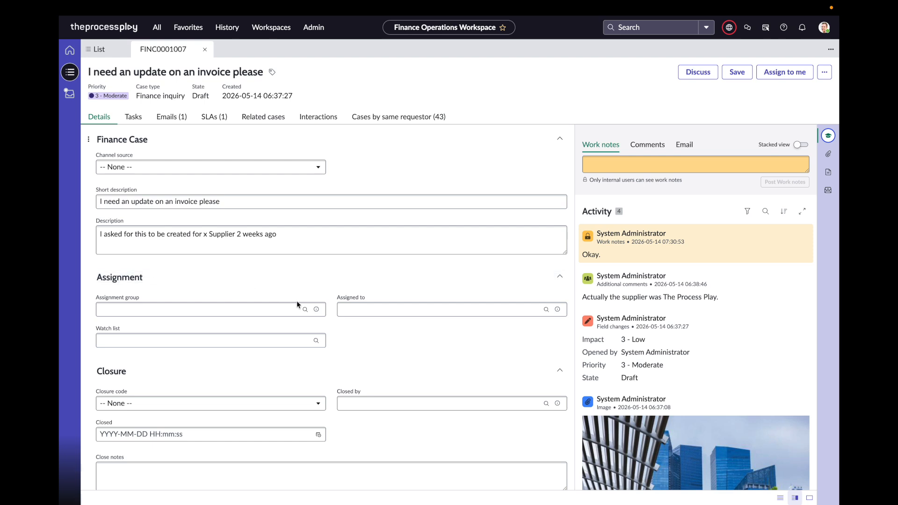
pyautogui.scroll(-1, 341, 354)
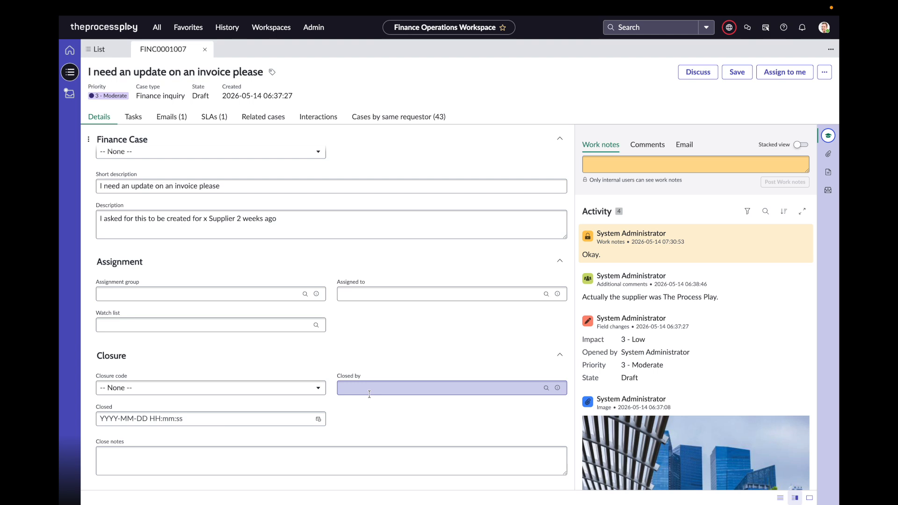
pyautogui.click(779, 498)
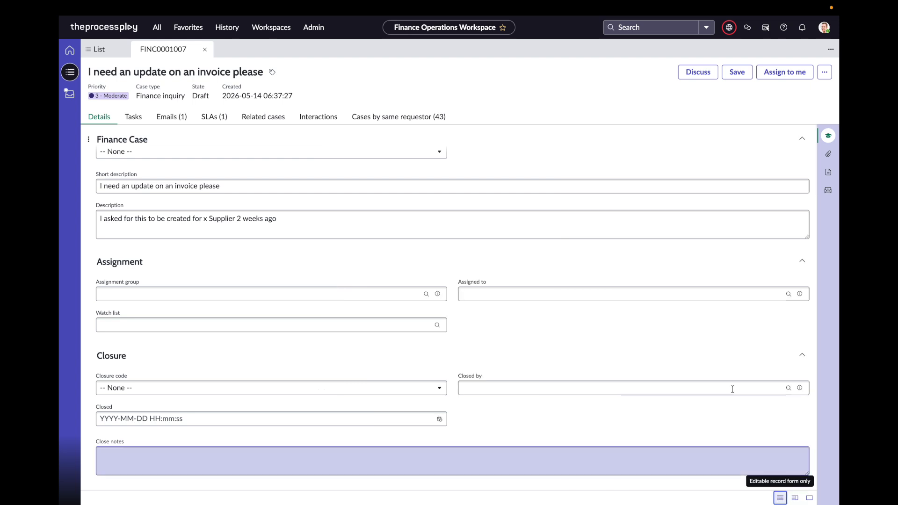
pyautogui.scroll(3, 662, 243)
pyautogui.scroll(-4, 671, 278)
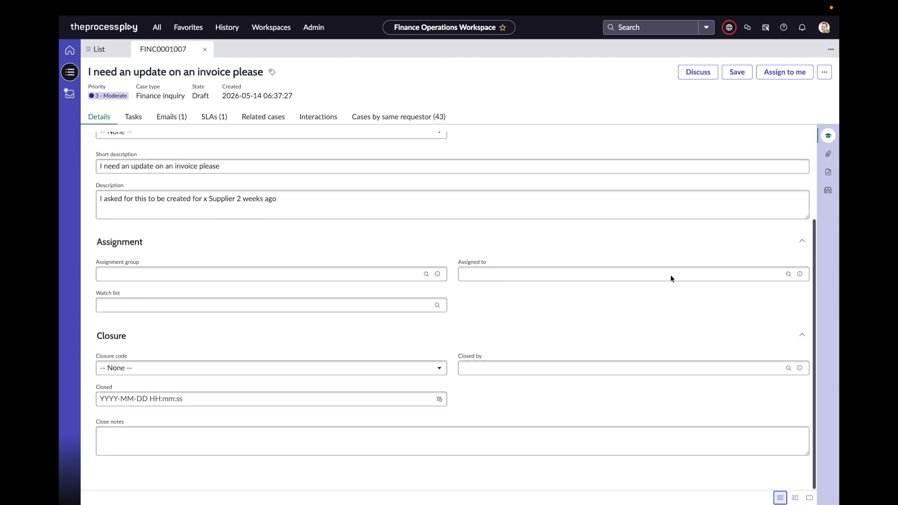
pyautogui.click(795, 498)
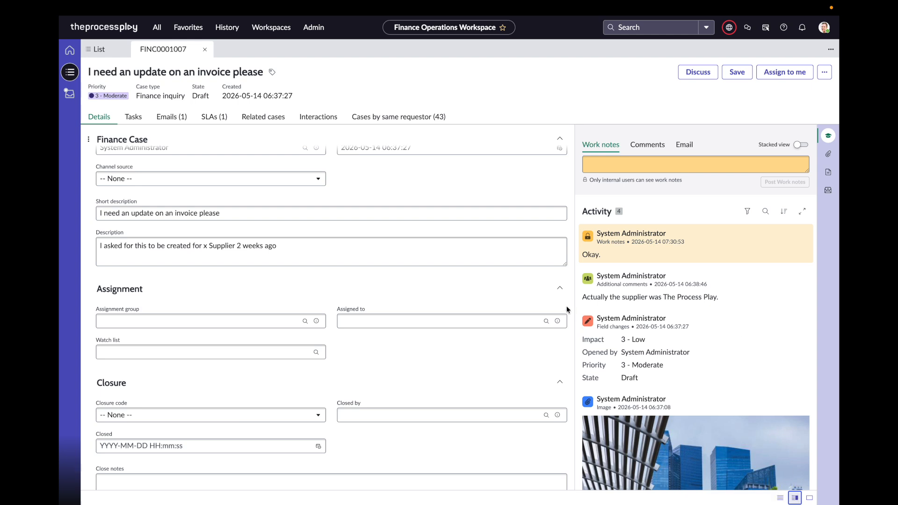
# - Widen the activity area and post a work note that mentions a colleague and reads "please give me some help?"
pyautogui.moveTo(574, 307); pyautogui.dragTo(457, 288)
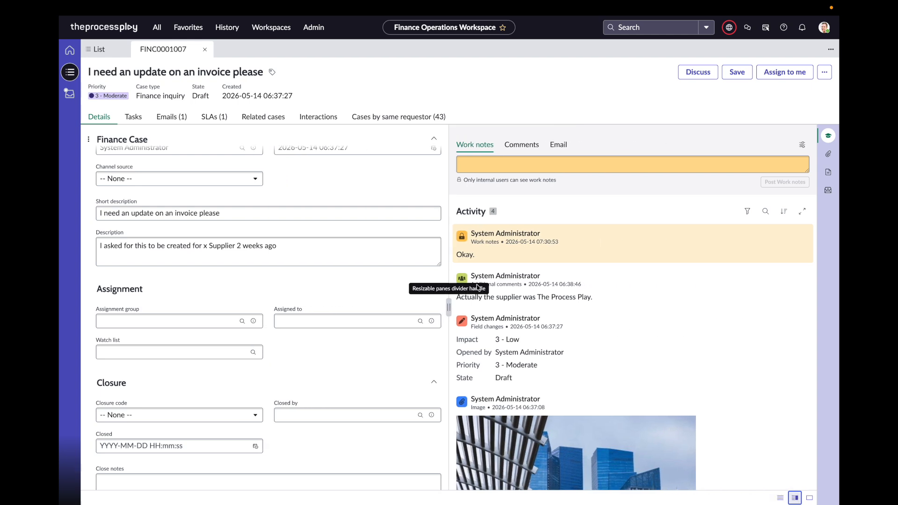
pyautogui.click(626, 329)
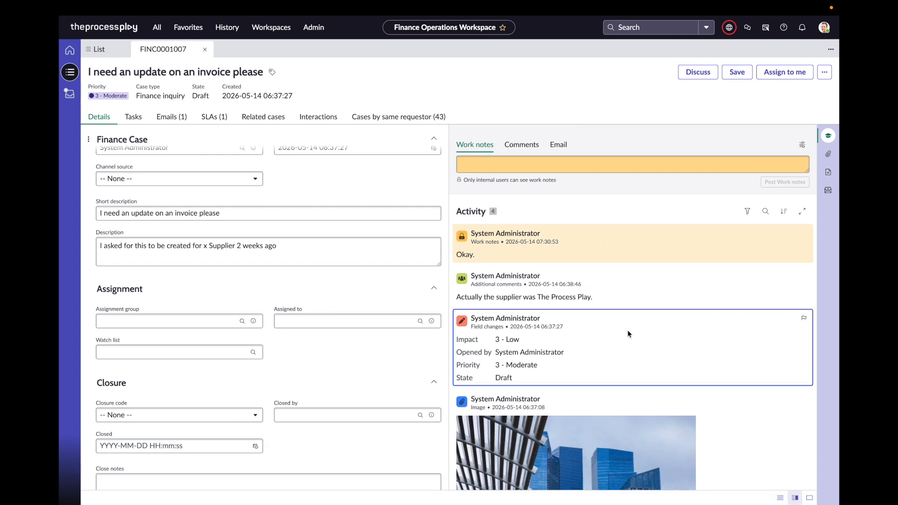
pyautogui.click(541, 166)
pyautogui.click(491, 161)
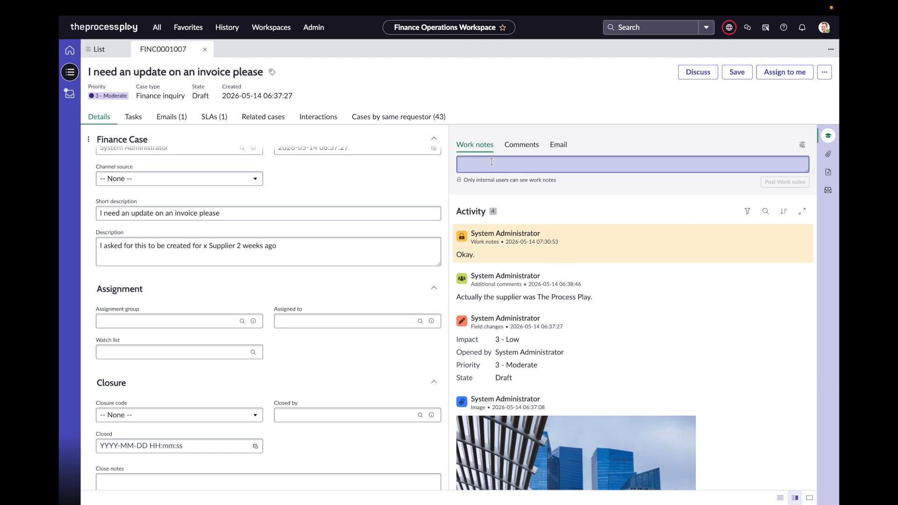
pyautogui.write('@chuck')
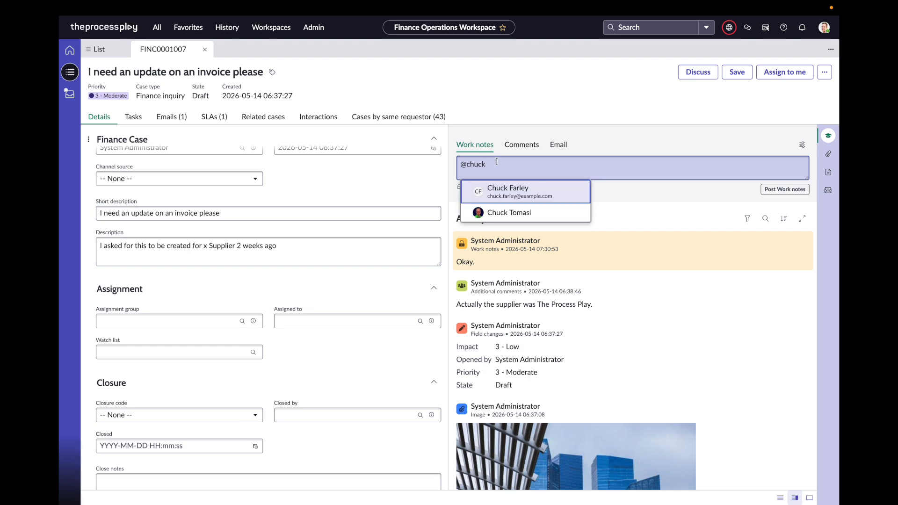
pyautogui.click(509, 211)
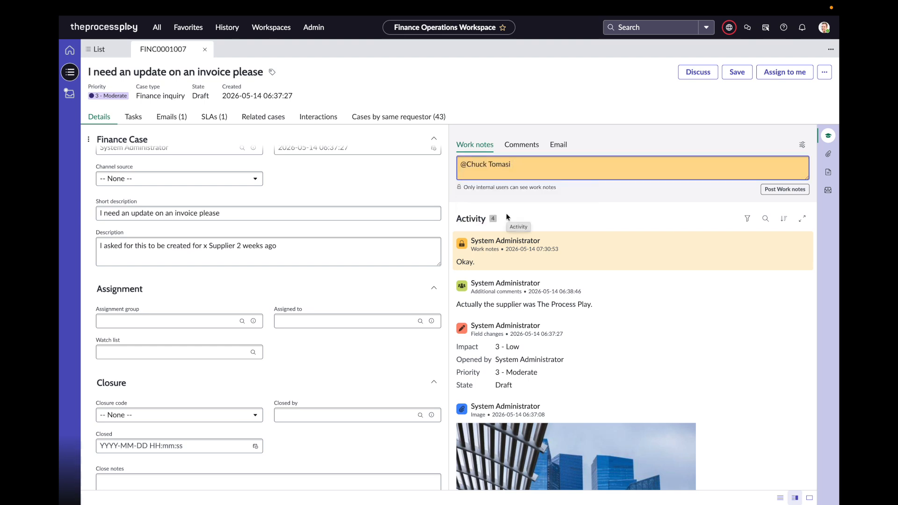
pyautogui.write('please give me some help?')
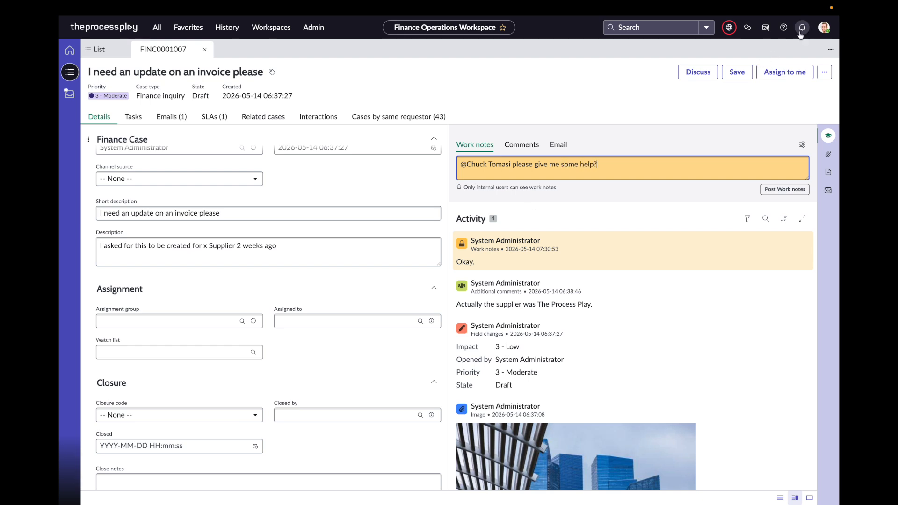
pyautogui.click(773, 189)
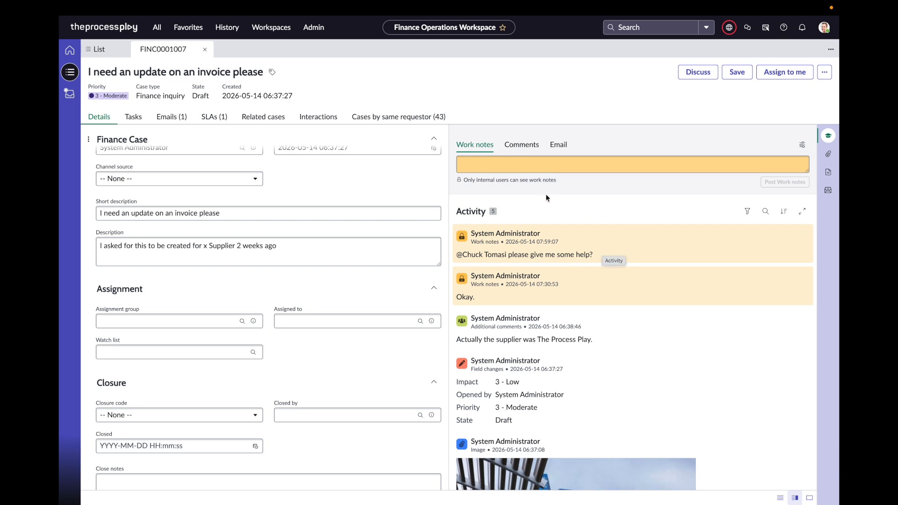
# - Post the comment "Okay, thanks for providing." on the case for everyone to see
pyautogui.click(519, 145)
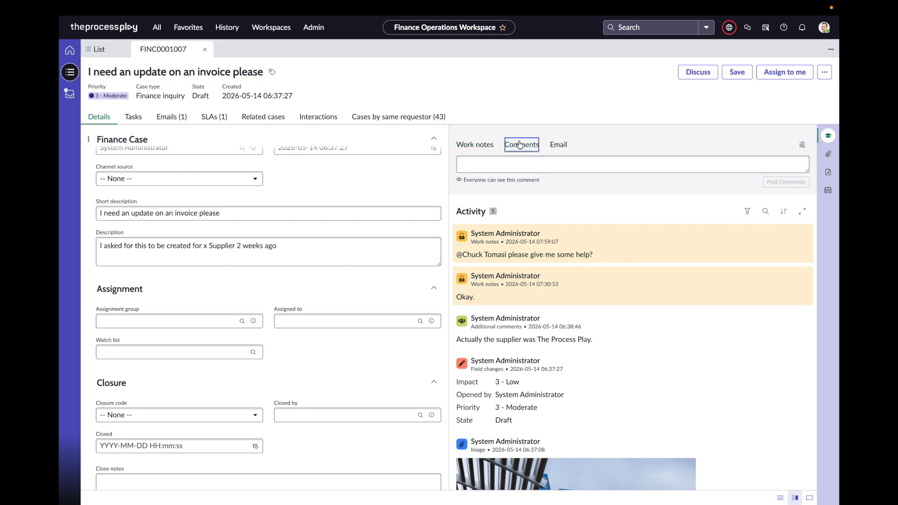
pyautogui.click(536, 168)
pyautogui.click(537, 168)
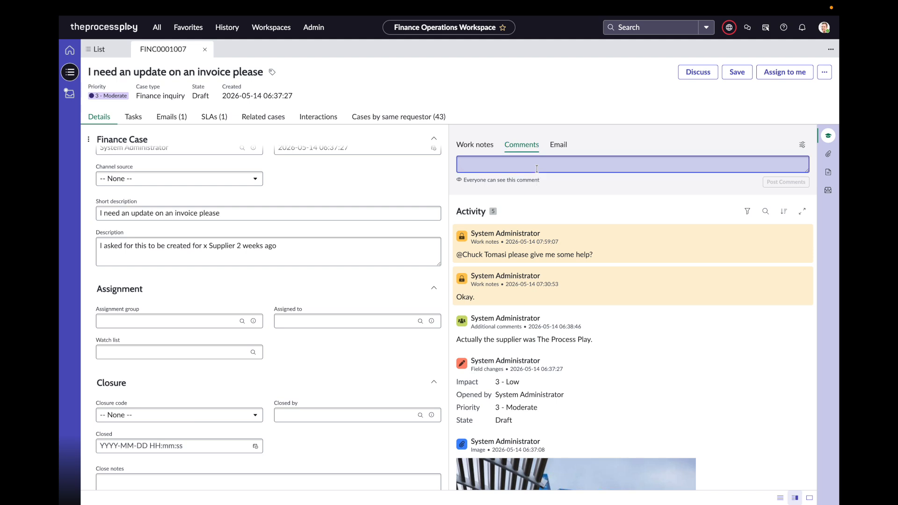
pyautogui.write('Okay, thanks for provi')
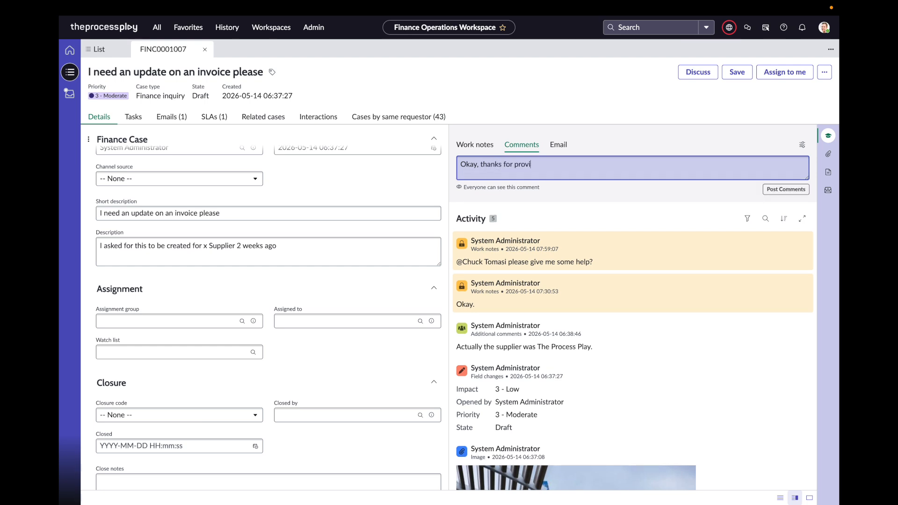
pyautogui.write('ding?')
pyautogui.write('.')
pyautogui.click(785, 189)
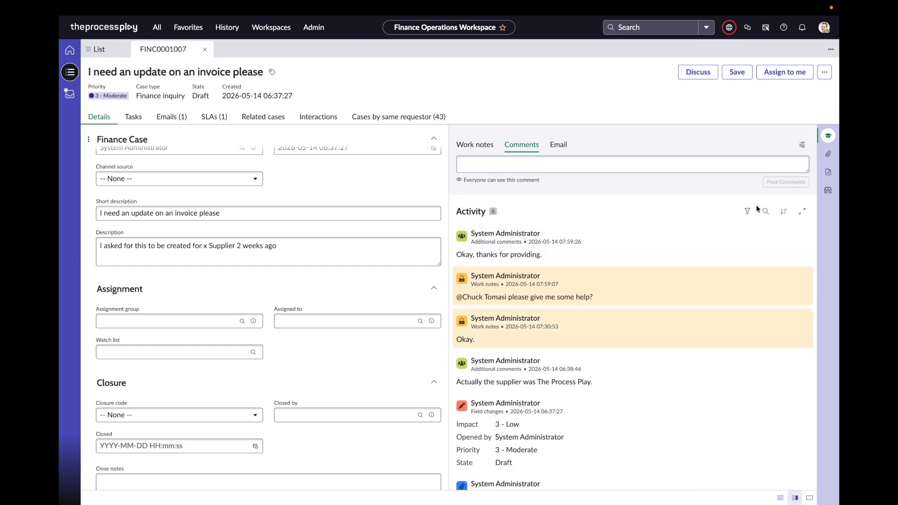
# - Review the posted comments, work notes, field changes and image in the case's activity stream
pyautogui.scroll(2, 262, 243)
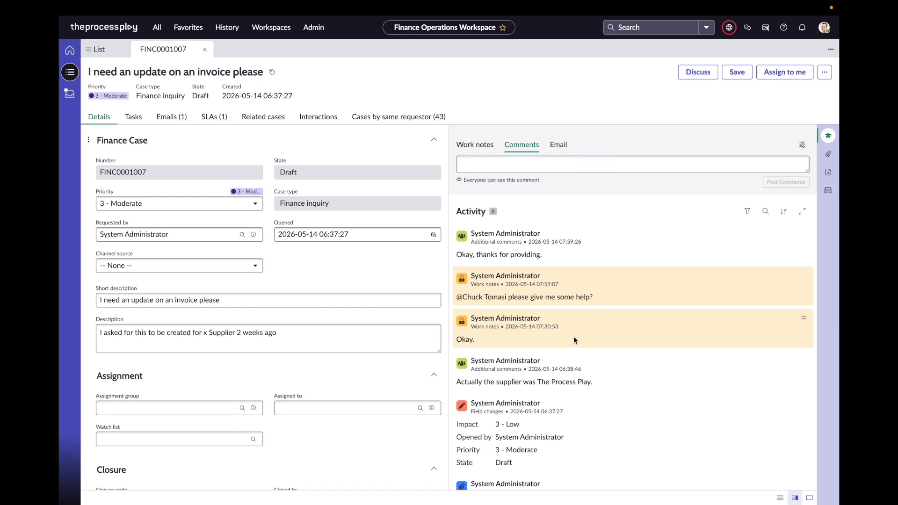
pyautogui.scroll(-3, 566, 372)
pyautogui.scroll(1, 566, 371)
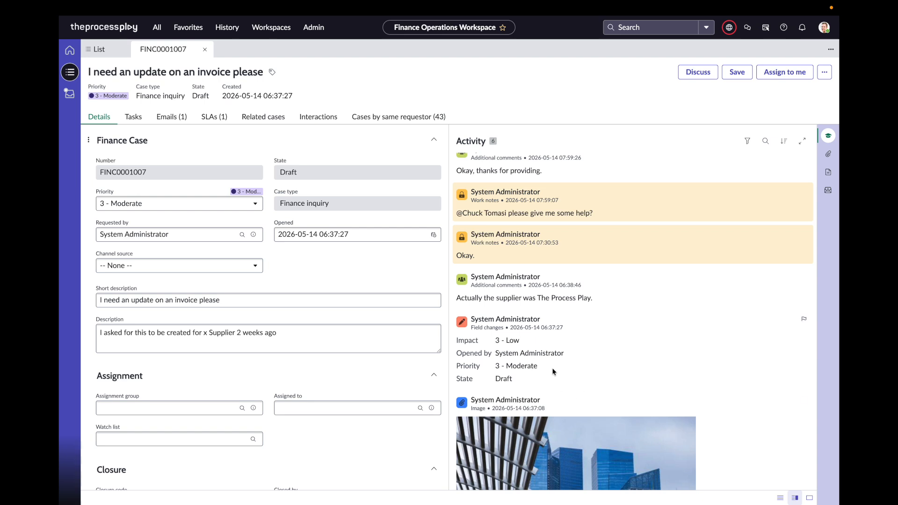
pyautogui.scroll(-1, 552, 368)
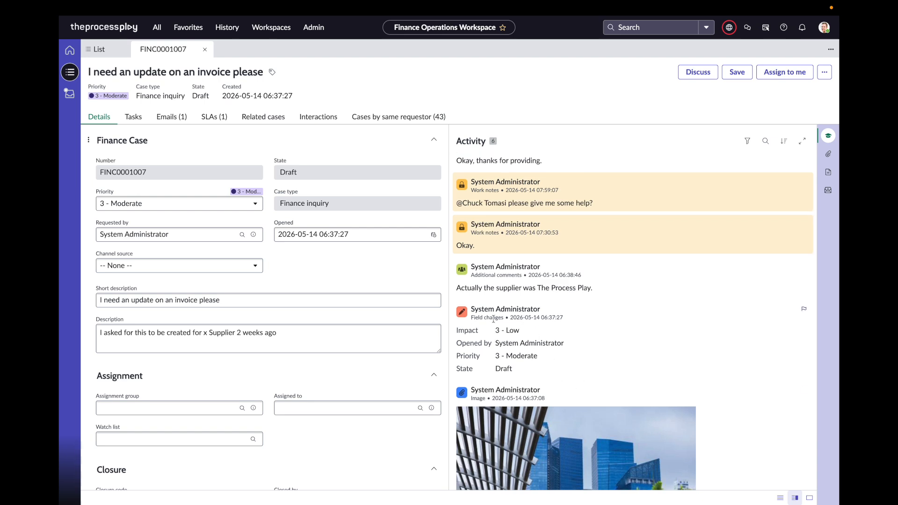
pyautogui.scroll(3, 505, 321)
pyautogui.scroll(2, 526, 277)
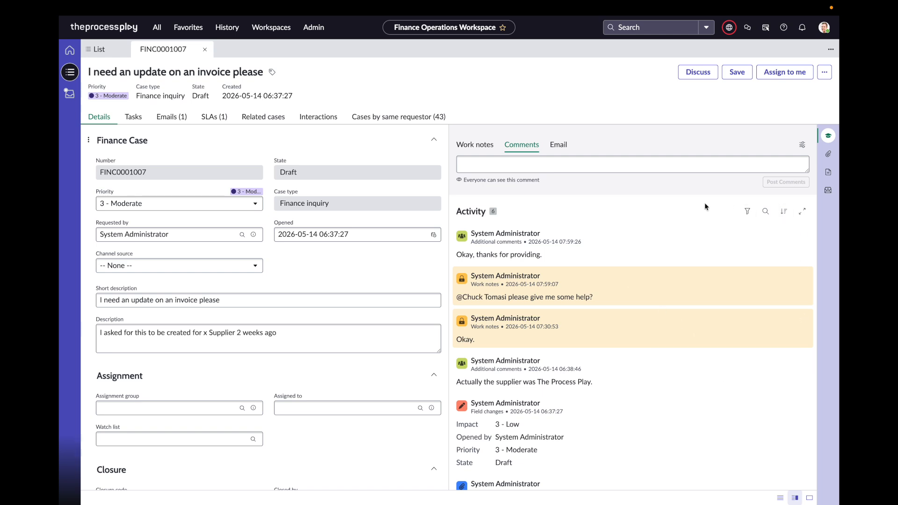
# - Filter the case's activity stream to show only the Field changes post type
pyautogui.click(748, 212)
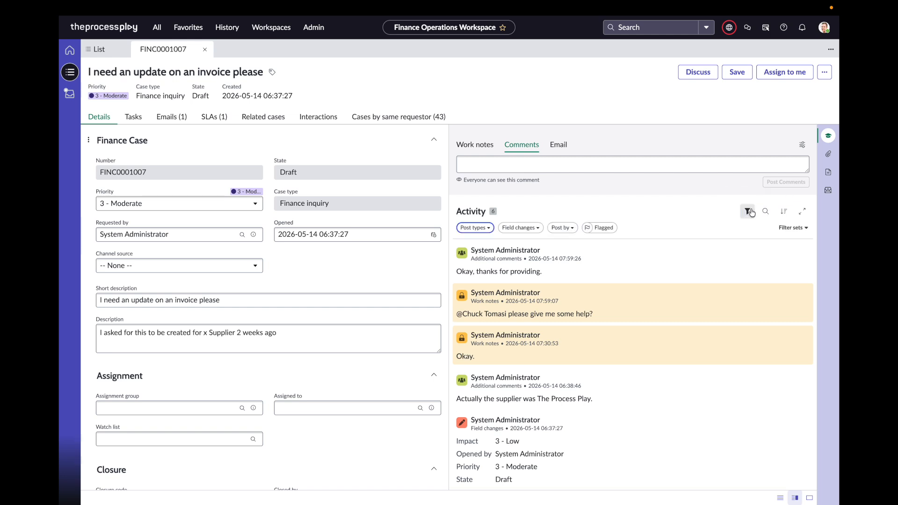
pyautogui.click(486, 229)
pyautogui.click(514, 256)
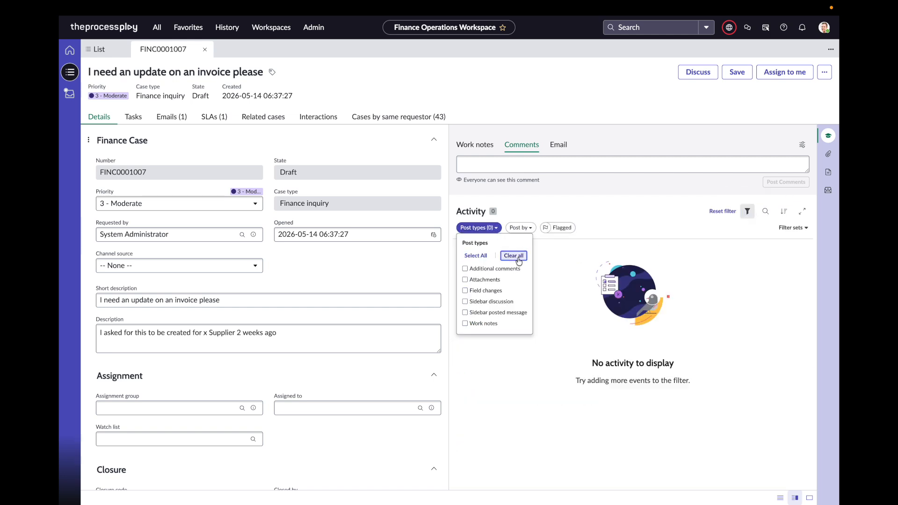
pyautogui.click(487, 290)
pyautogui.click(675, 341)
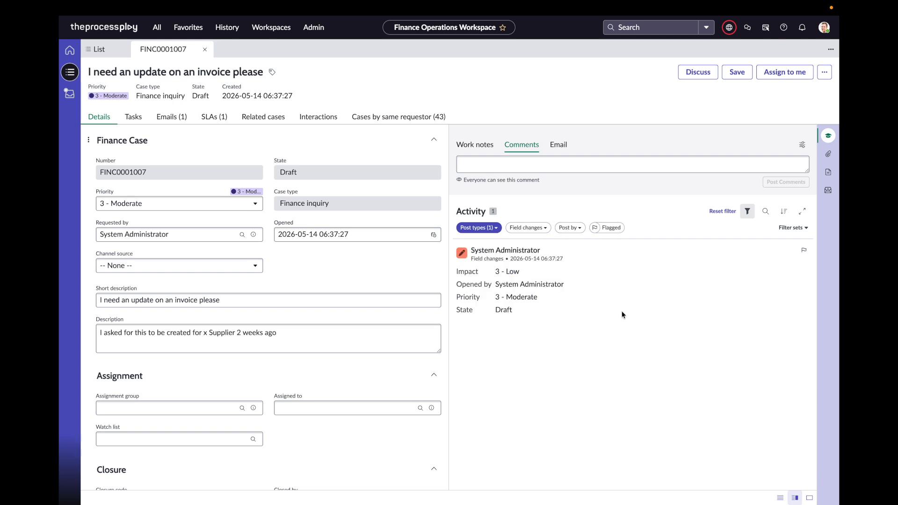
# - Select all post types again in the activity stream filter
pyautogui.click(479, 228)
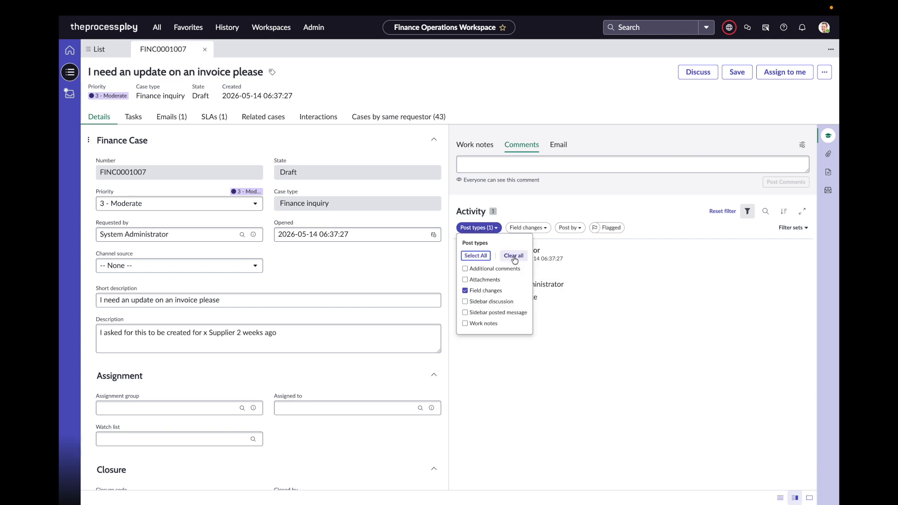
pyautogui.click(477, 255)
pyautogui.click(666, 209)
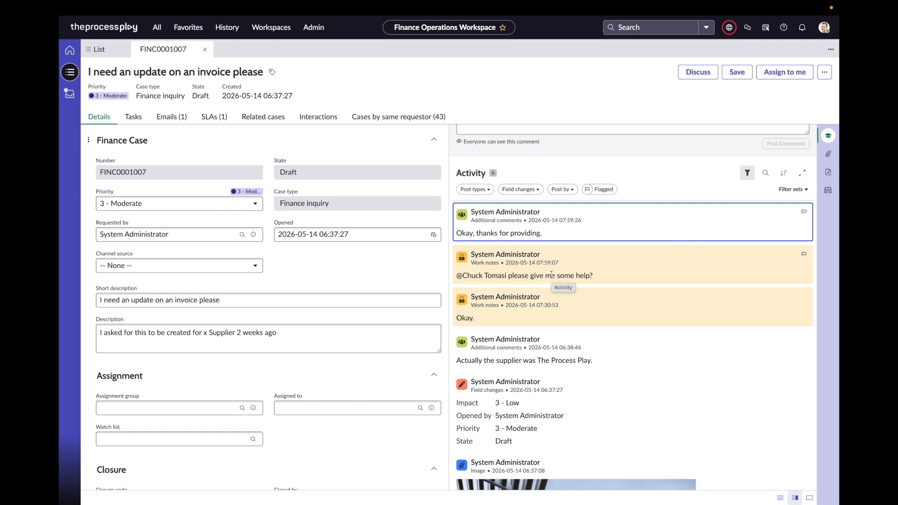
# - Exclude Opened by from the field changes shown in the activity stream
pyautogui.click(535, 189)
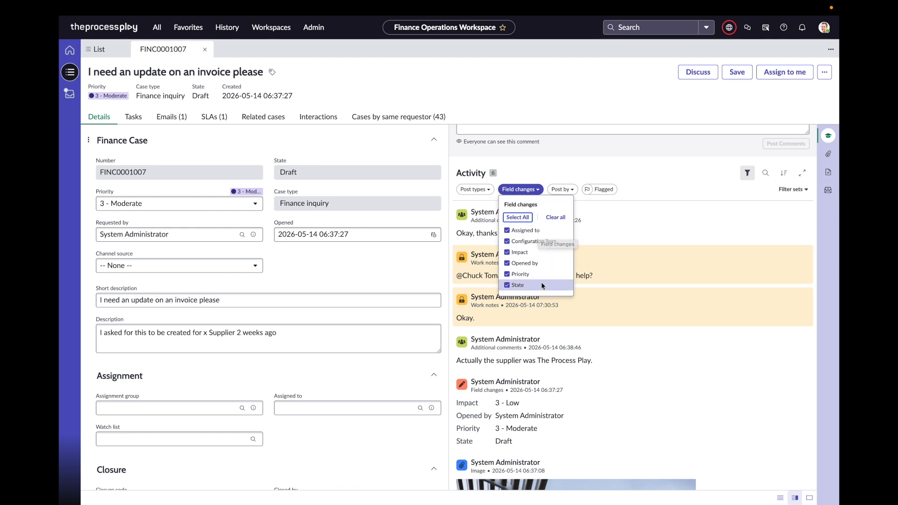
pyautogui.click(507, 263)
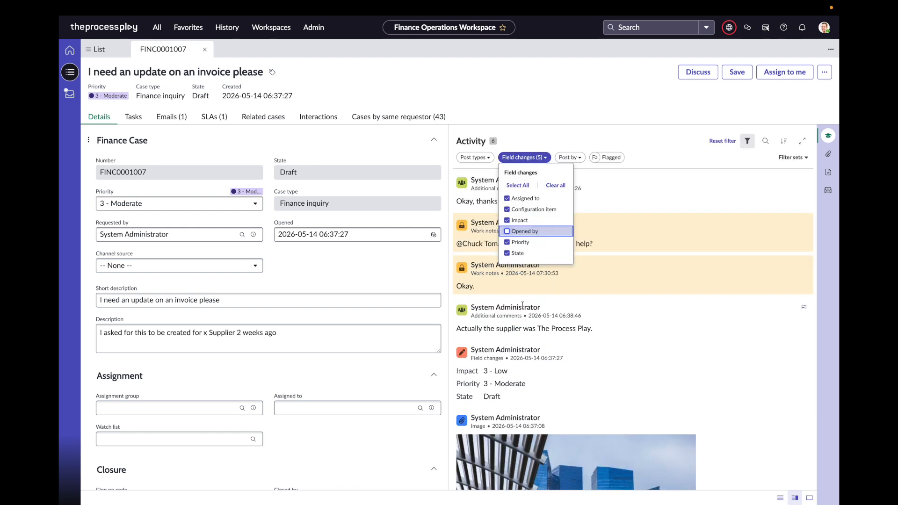
# - Include Opened by in the field changes filter again and check the authors offered by the Post by filter
pyautogui.click(507, 231)
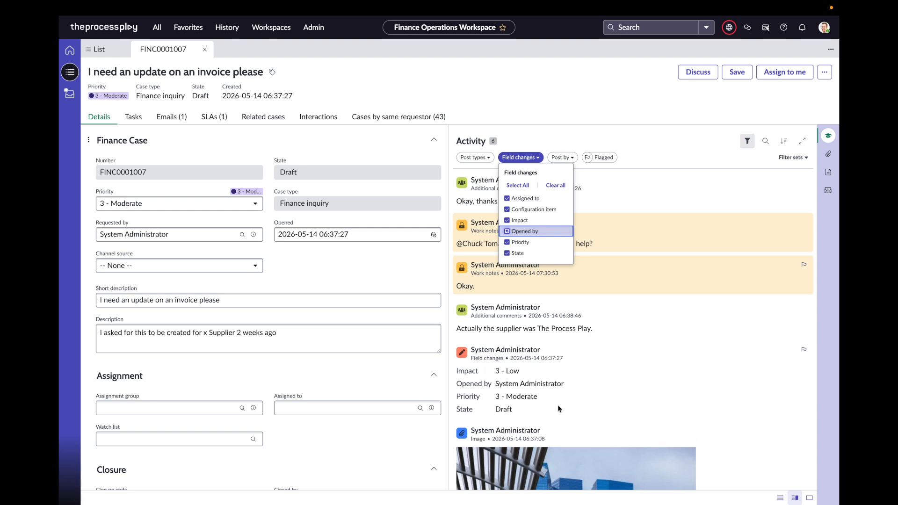
pyautogui.click(559, 375)
pyautogui.click(563, 157)
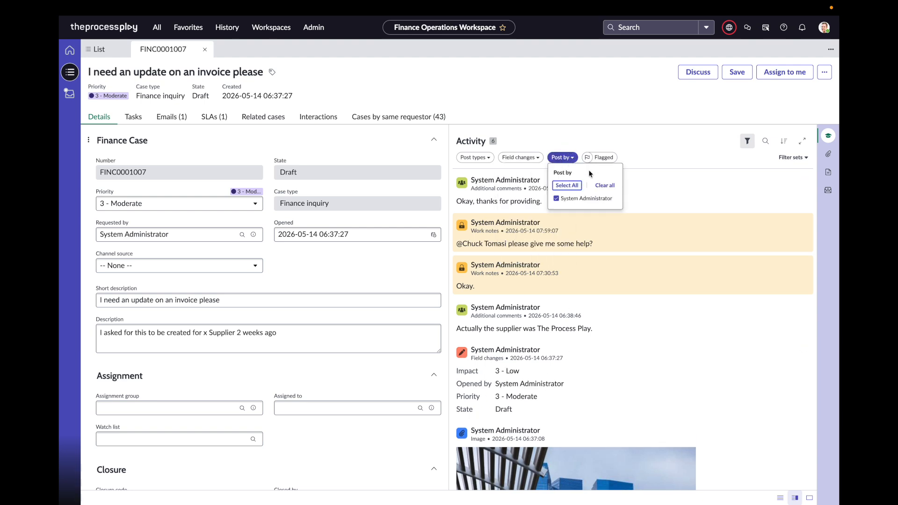
pyautogui.click(585, 138)
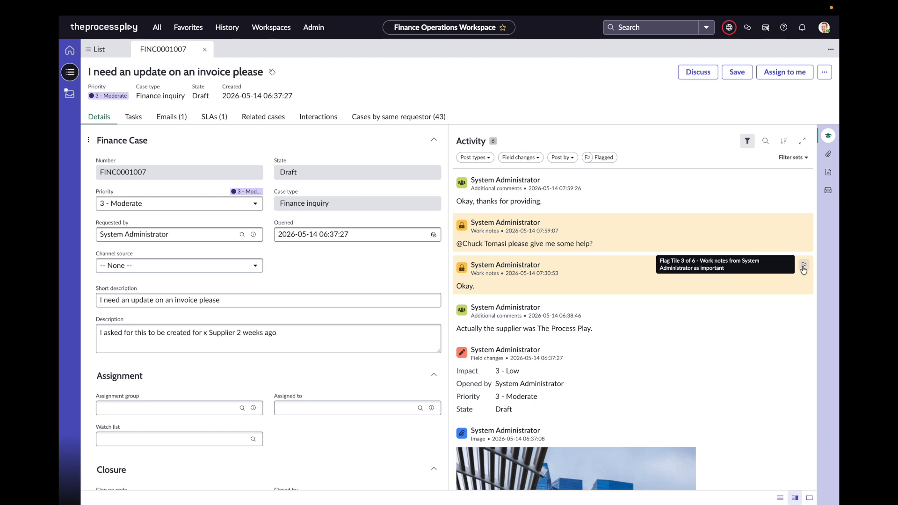
# - Flag the "Okay." work note as important, and briefly filter the activity stream to flagged posts only
pyautogui.click(804, 266)
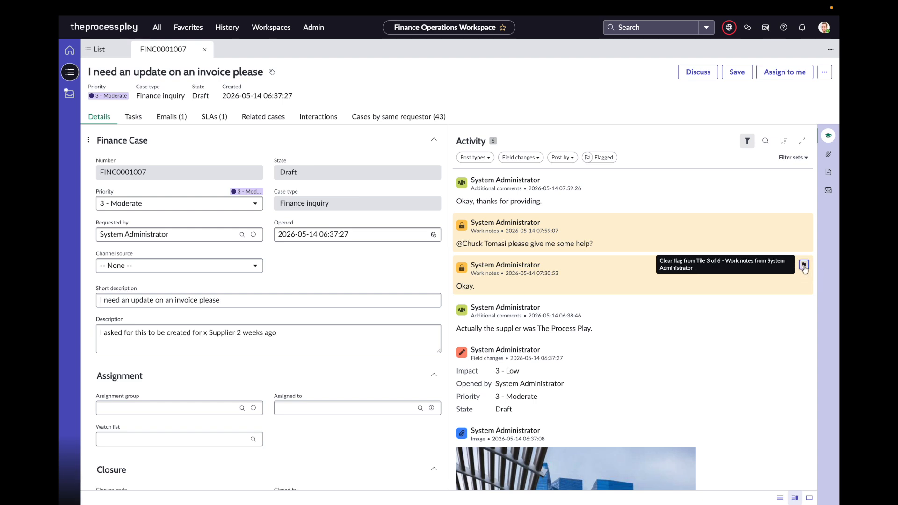
pyautogui.click(610, 158)
pyautogui.click(604, 229)
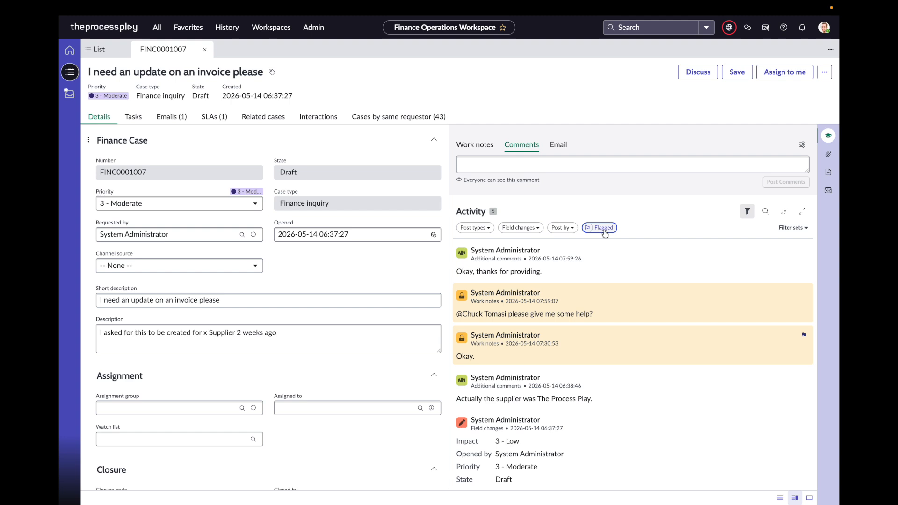
pyautogui.moveTo(654, 303)
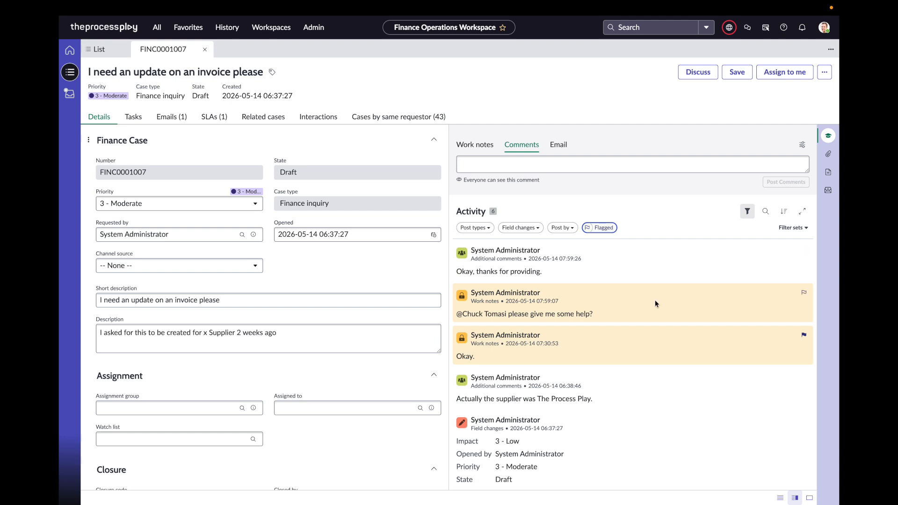
# - Search the case's activity stream for "moderate" and clear the search
pyautogui.click(766, 214)
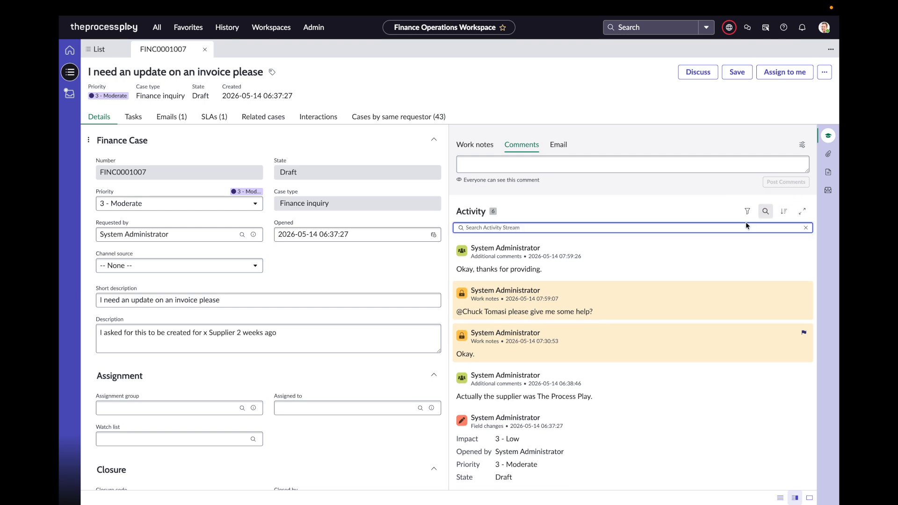
pyautogui.write('moderate')
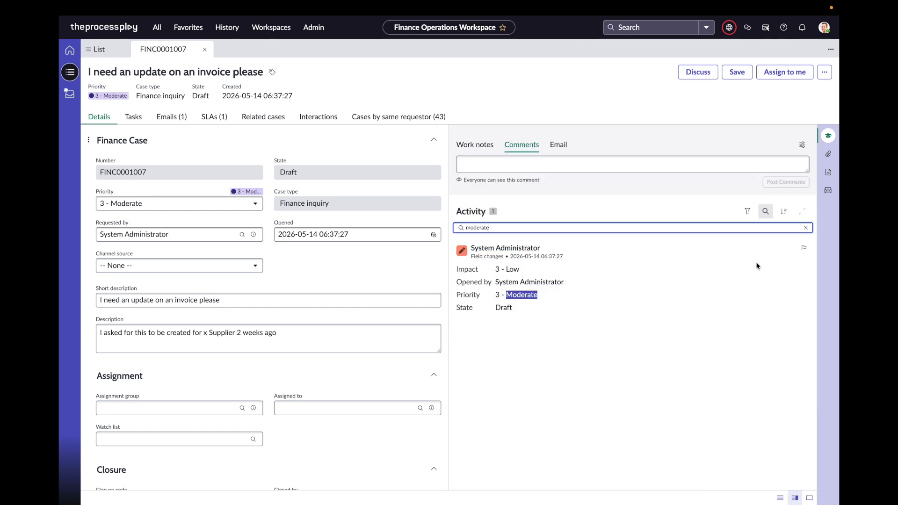
pyautogui.click(806, 229)
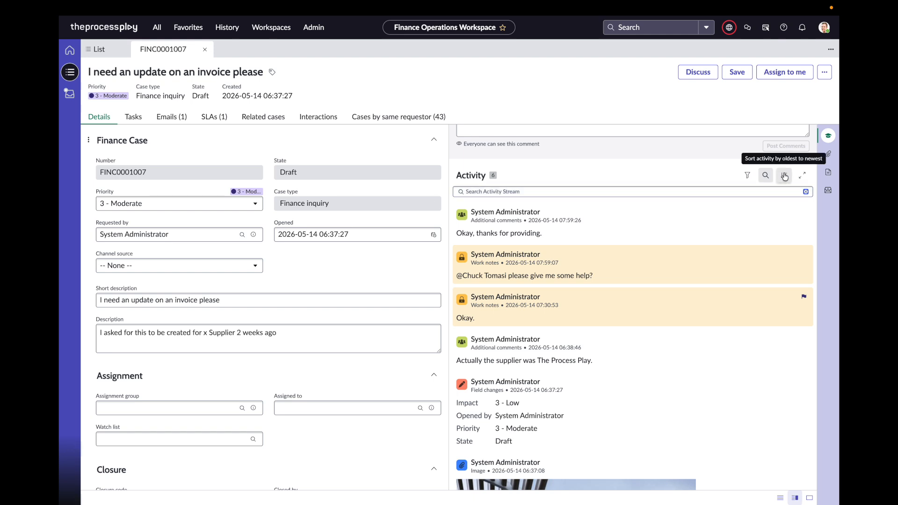
pyautogui.scroll(-1, 795, 184)
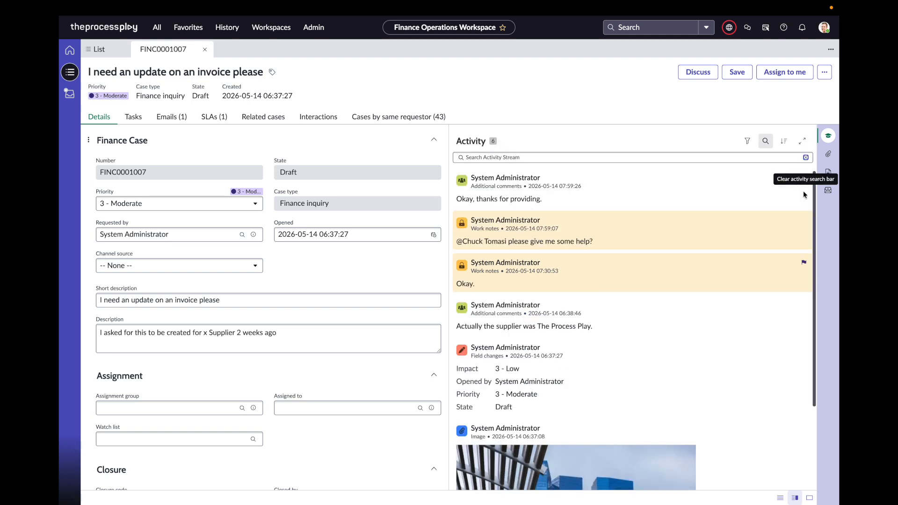
pyautogui.scroll(-1, 770, 322)
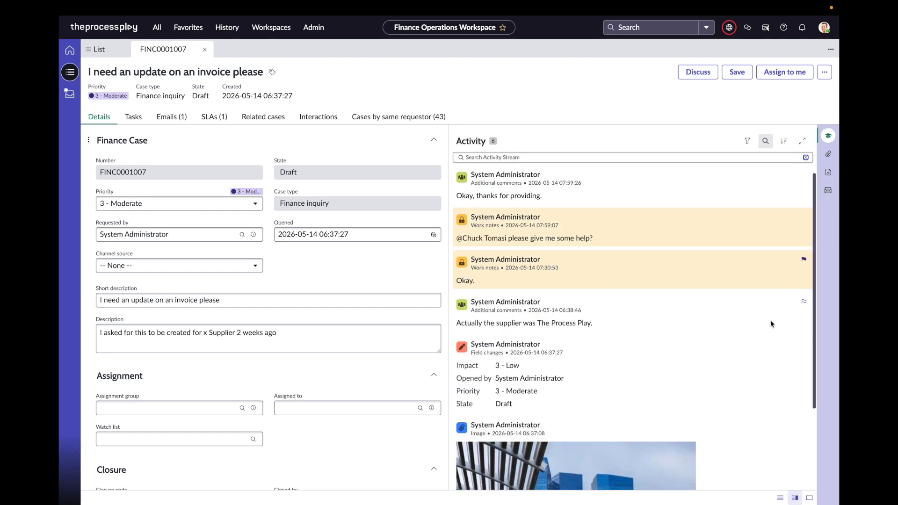
pyautogui.scroll(2, 770, 324)
pyautogui.scroll(-3, 770, 324)
pyautogui.scroll(4, 770, 324)
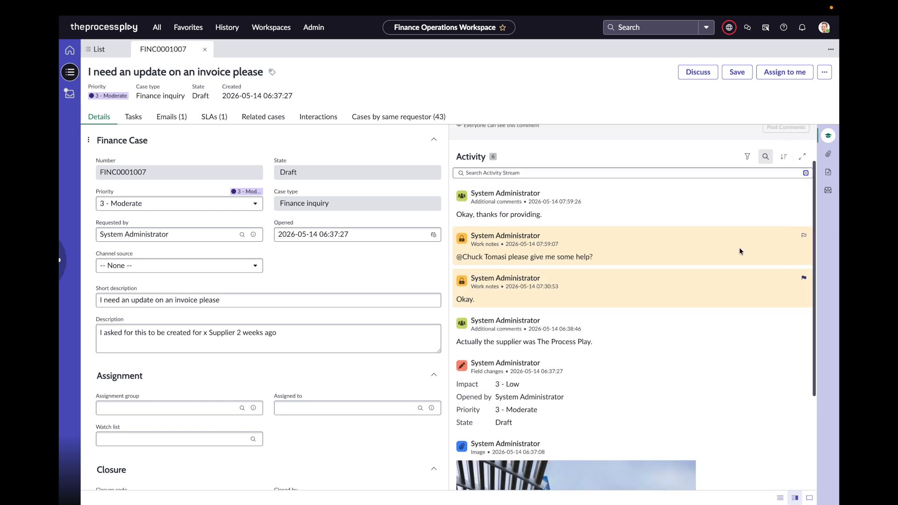
pyautogui.scroll(3, 720, 305)
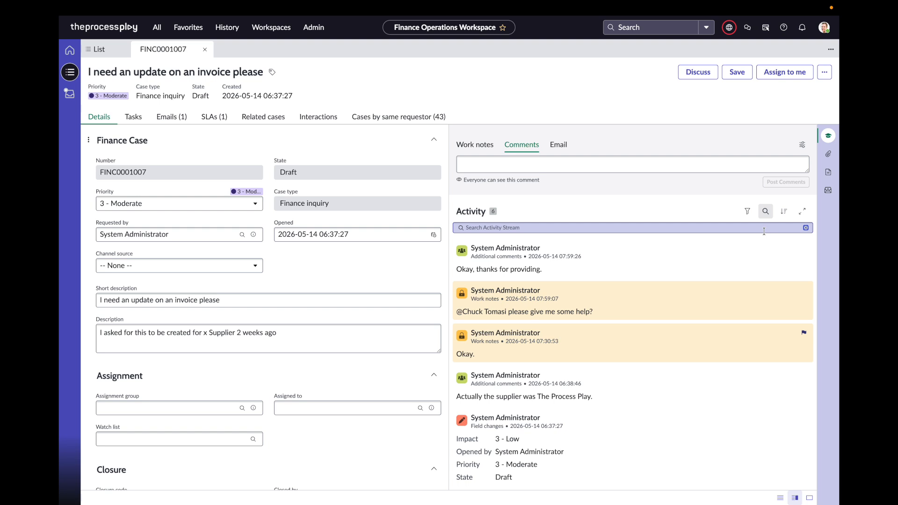
# - Open the case's attachments and view the actions available for the PowerPoint image file
pyautogui.click(827, 154)
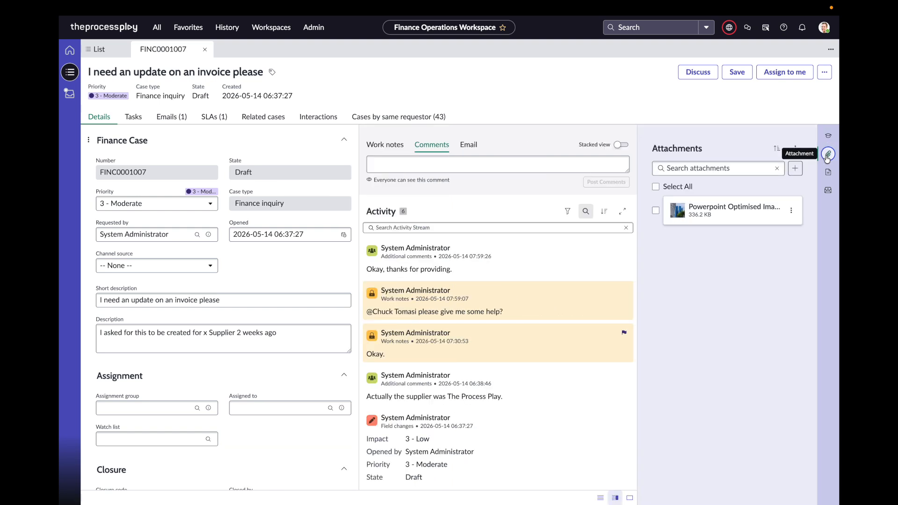
pyautogui.click(791, 213)
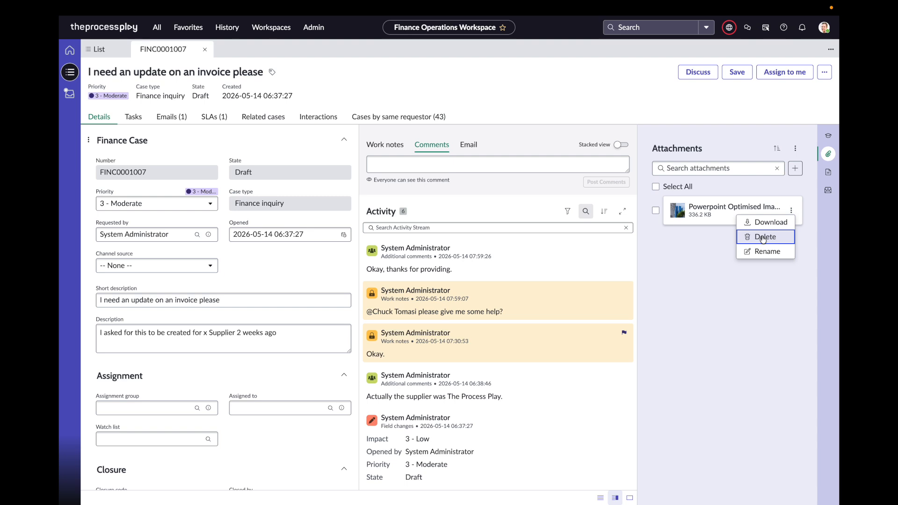
pyautogui.click(707, 261)
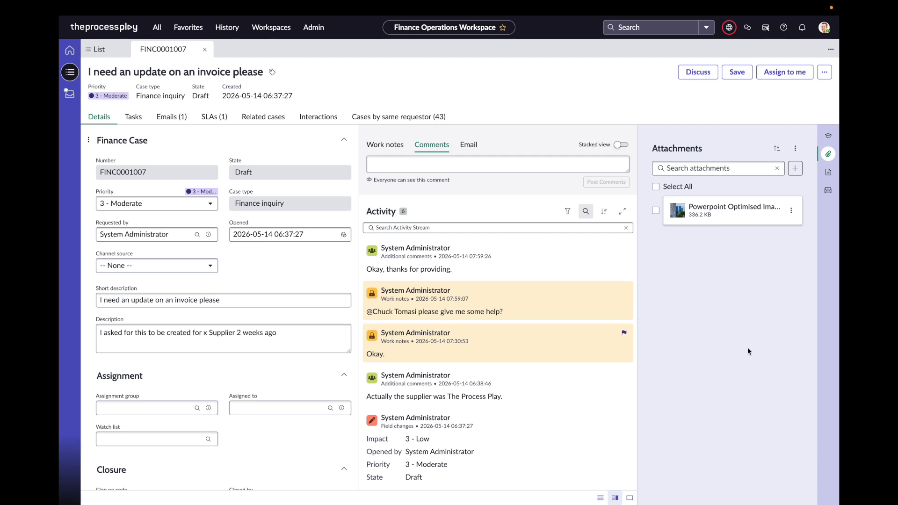
pyautogui.click(791, 249)
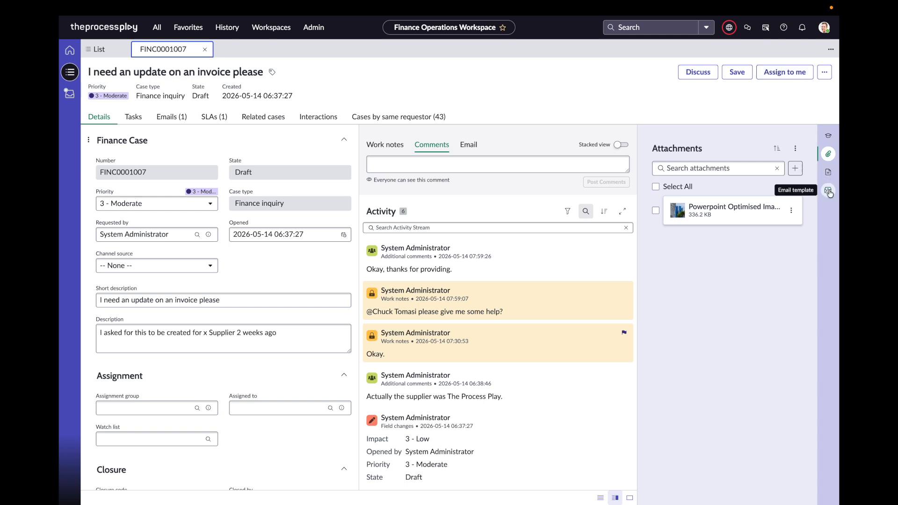
# - Open the case's email composer, widen it, and clear the prefilled body and subject
pyautogui.click(469, 145)
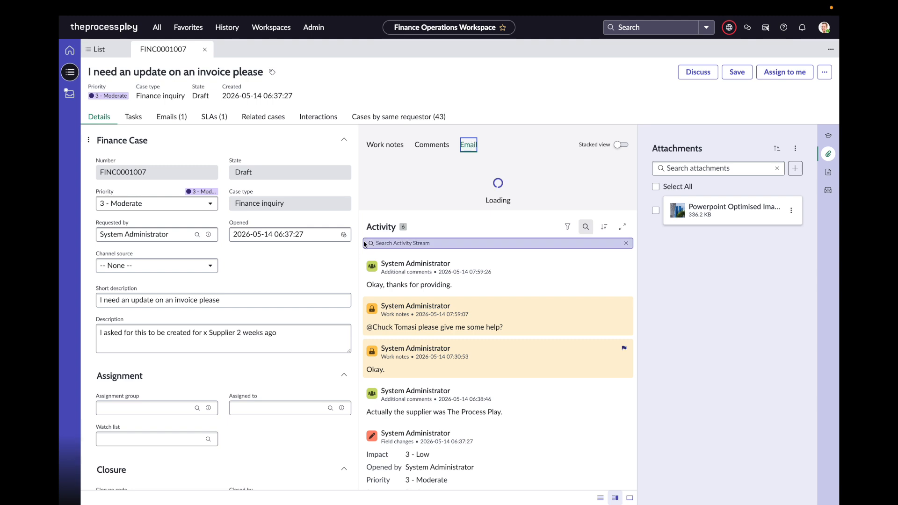
pyautogui.moveTo(358, 238); pyautogui.dragTo(324, 237)
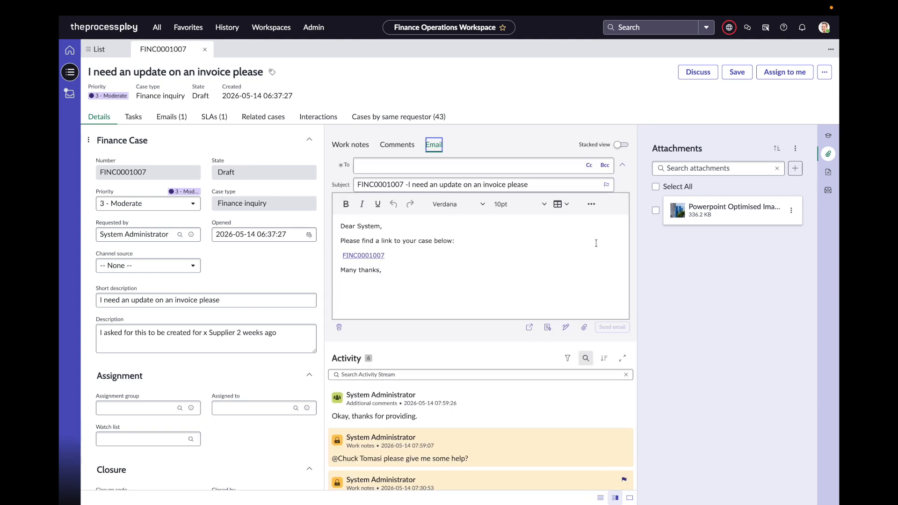
pyautogui.hotkey('ctrl', 'a')
pyautogui.press('BackSpace')
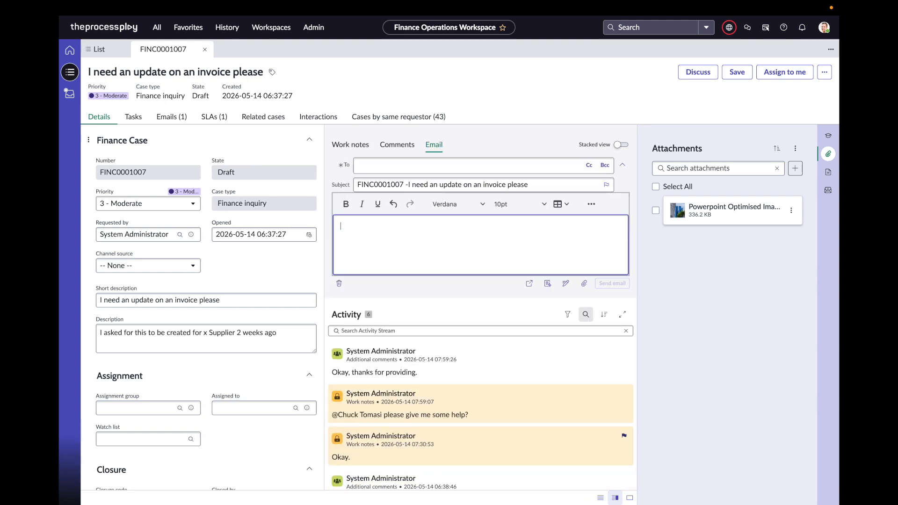
pyautogui.tripleClick(543, 184)
pyautogui.press('BackSpace')
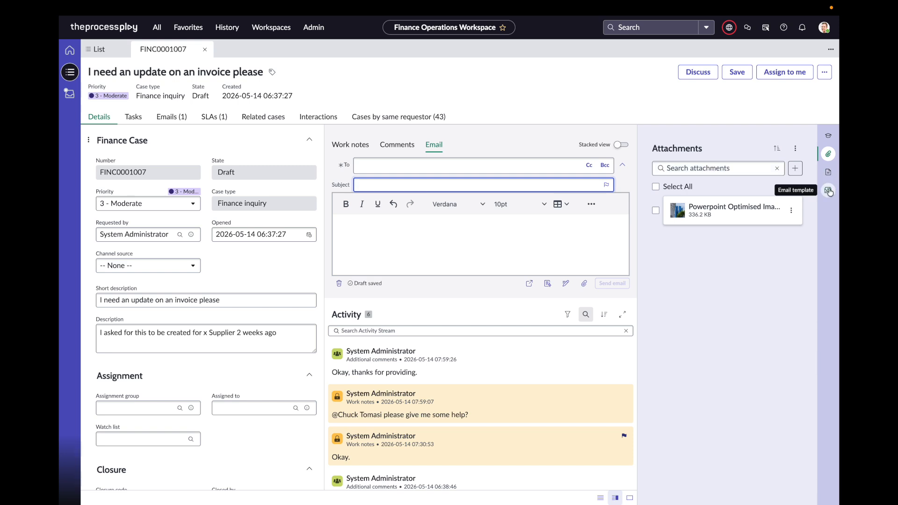
# - Preview the Service case email template and apply it to the email draft
pyautogui.click(828, 190)
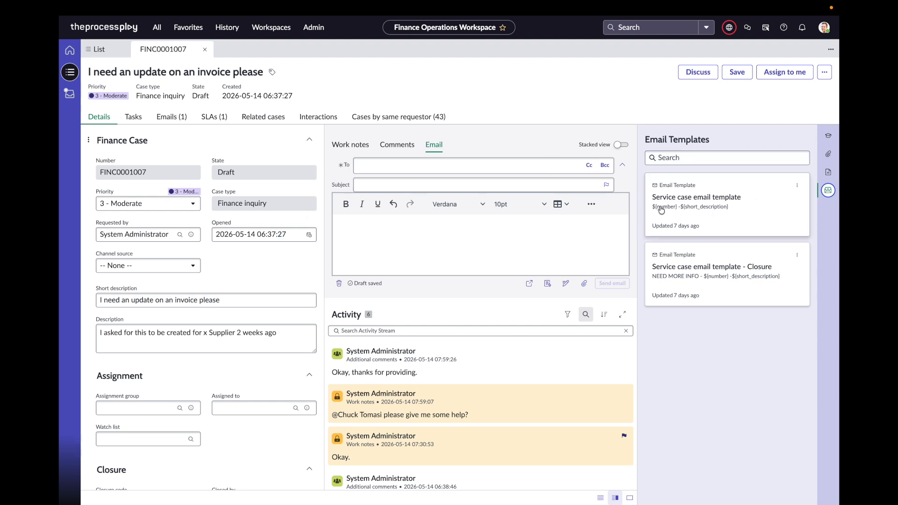
pyautogui.click(706, 202)
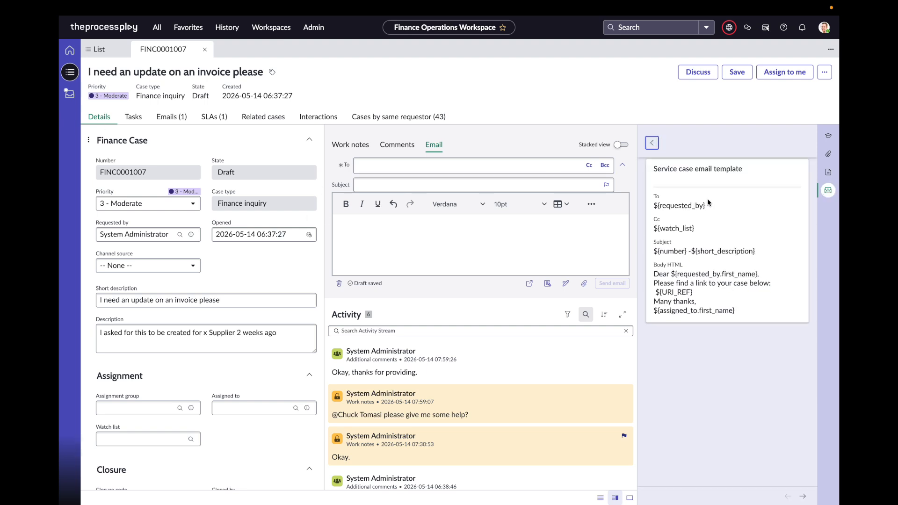
pyautogui.click(778, 149)
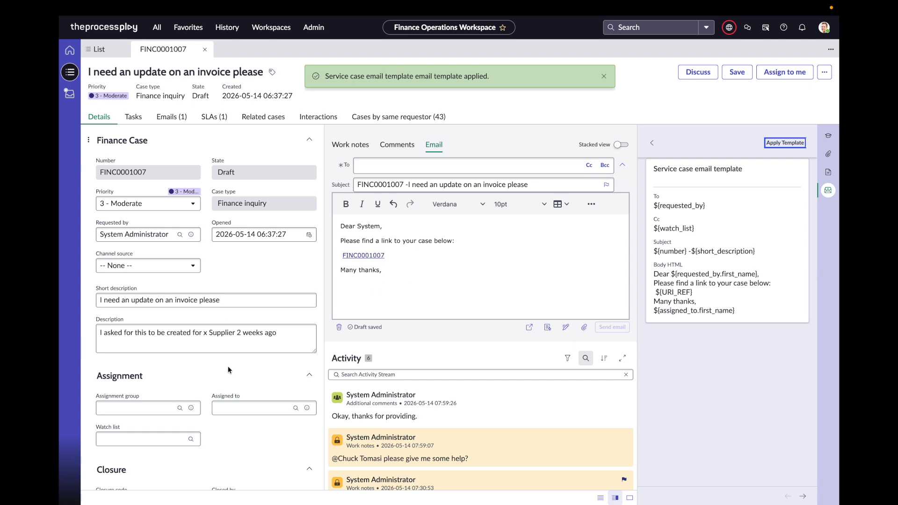
pyautogui.scroll(-1, 228, 370)
pyautogui.scroll(1, 230, 367)
# - Apply the Service case email template - Closure to the email draft
pyautogui.click(651, 143)
pyautogui.click(766, 264)
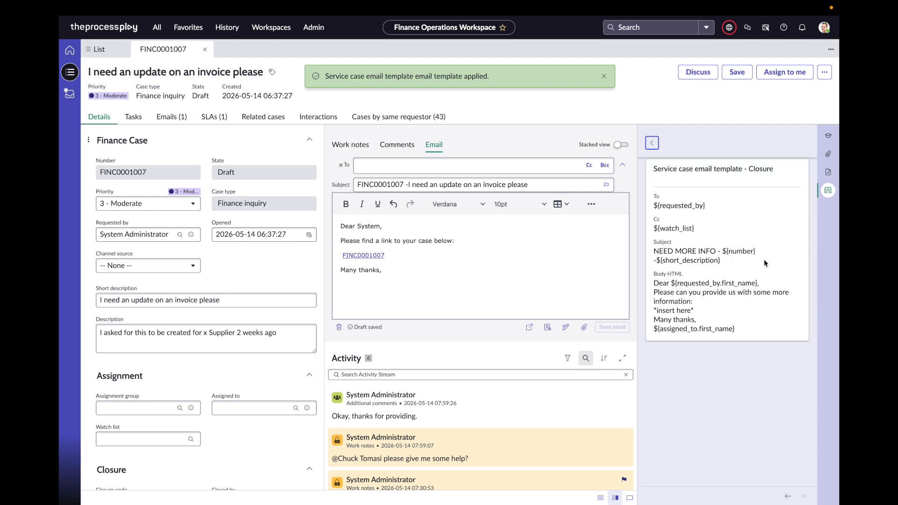
pyautogui.click(788, 144)
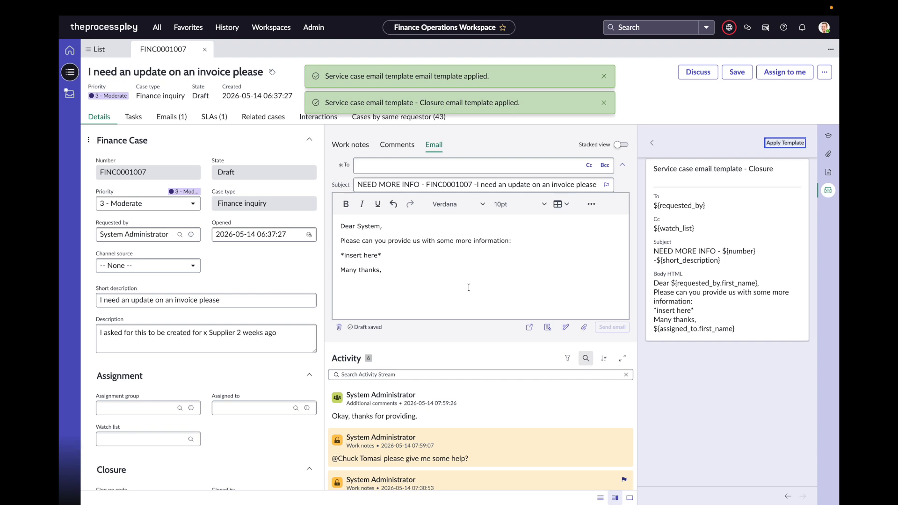
# - Close the email templates and dismiss both template notifications
pyautogui.click(653, 144)
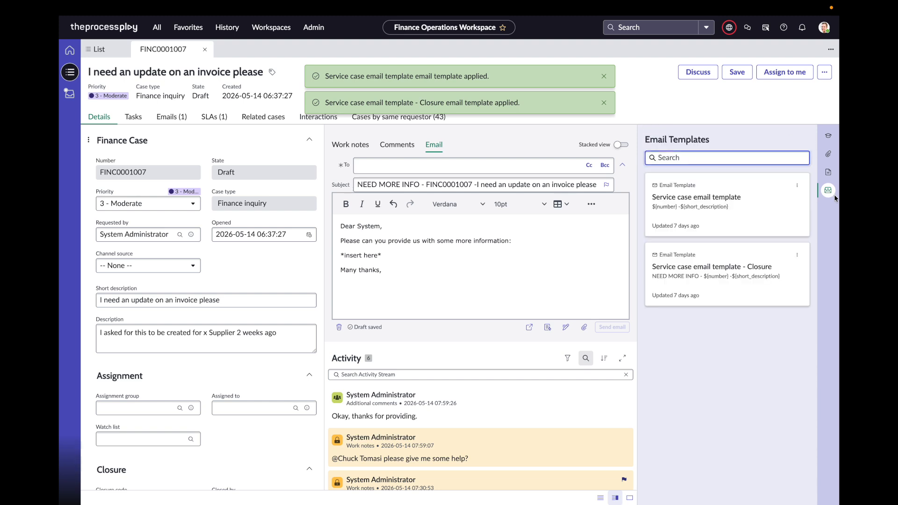
pyautogui.click(828, 194)
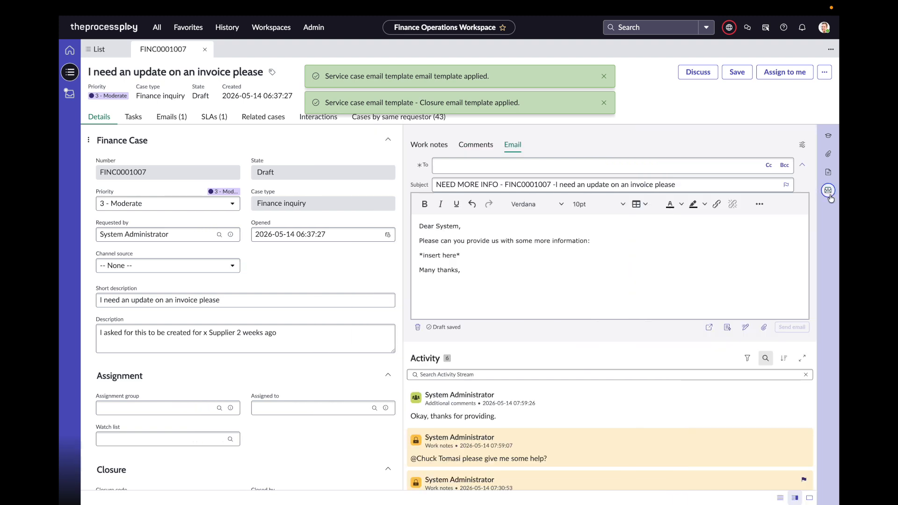
pyautogui.click(603, 102)
pyautogui.click(604, 76)
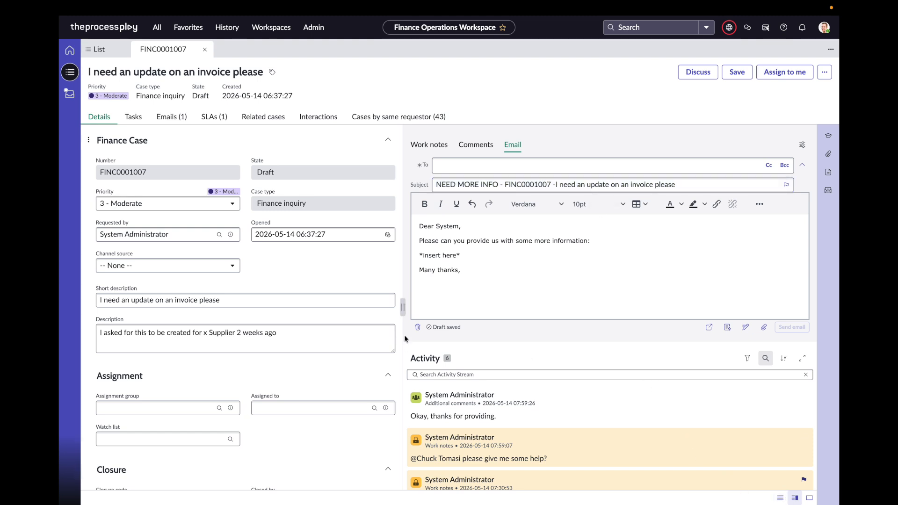
# - Widen the case form and assign the finance case to yourself
pyautogui.moveTo(400, 339); pyautogui.dragTo(537, 341)
pyautogui.scroll(-1, 427, 419)
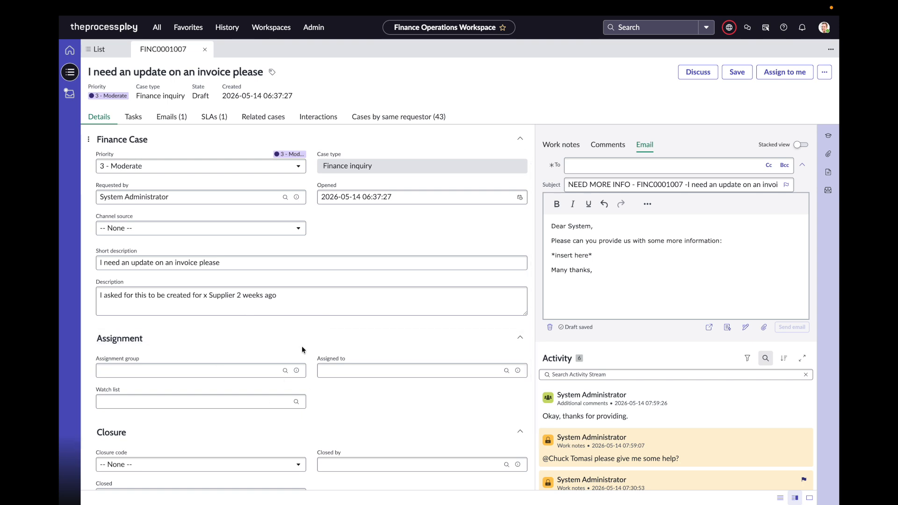
pyautogui.click(778, 75)
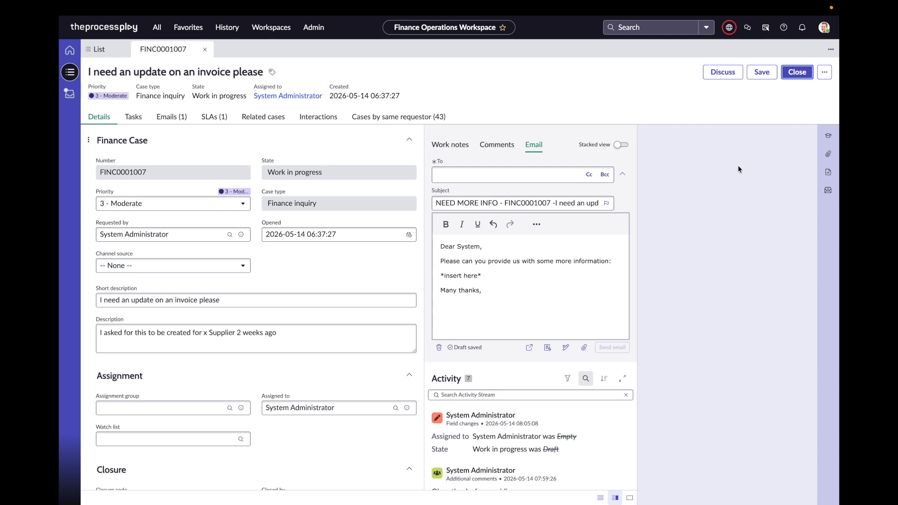
# - Review the case's SLA record, including its stage, business time left and elapsed time
pyautogui.click(213, 117)
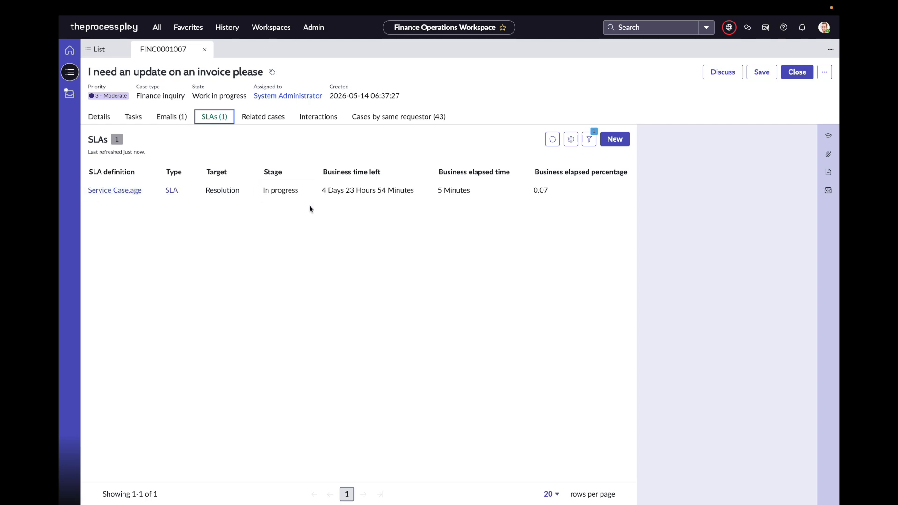
pyautogui.hscroll(3, 403, 187)
pyautogui.hscroll(-3, 403, 187)
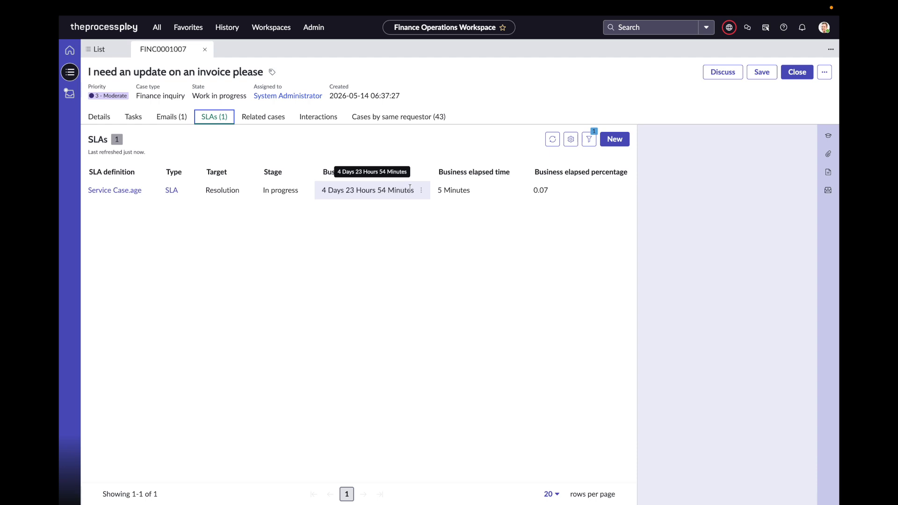
# - Review the Service Case.age SLA definition's duration, schedule and start, cancel and pause conditions, and check the remaining columns of the case's SLA list
pyautogui.click(134, 192)
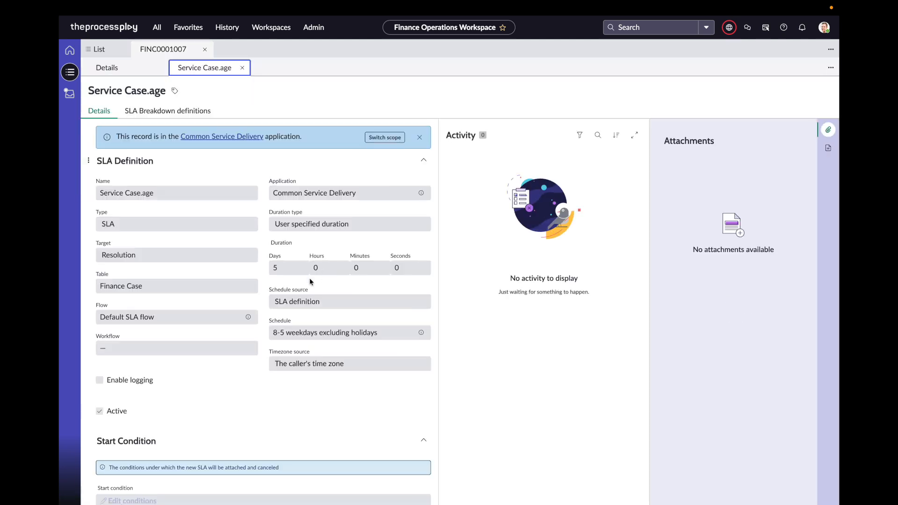
pyautogui.scroll(-2, 267, 349)
pyautogui.scroll(-2, 266, 349)
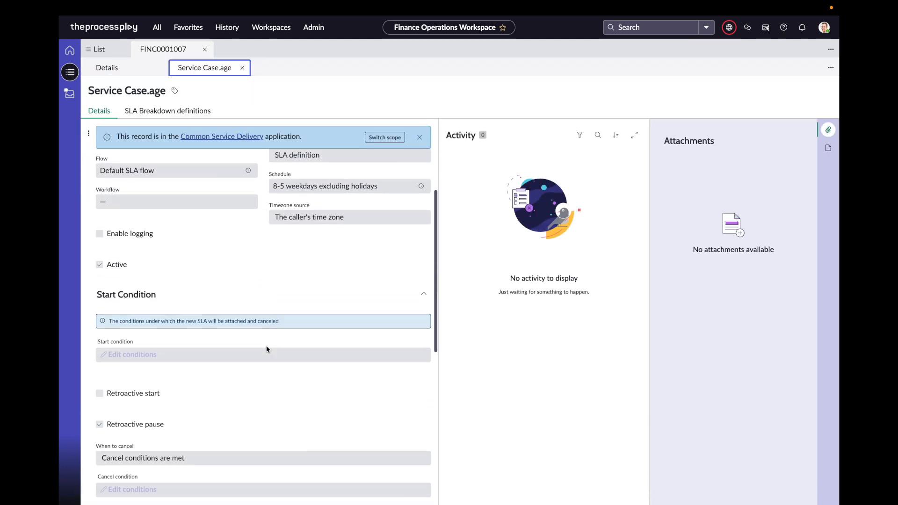
pyautogui.scroll(4, 267, 349)
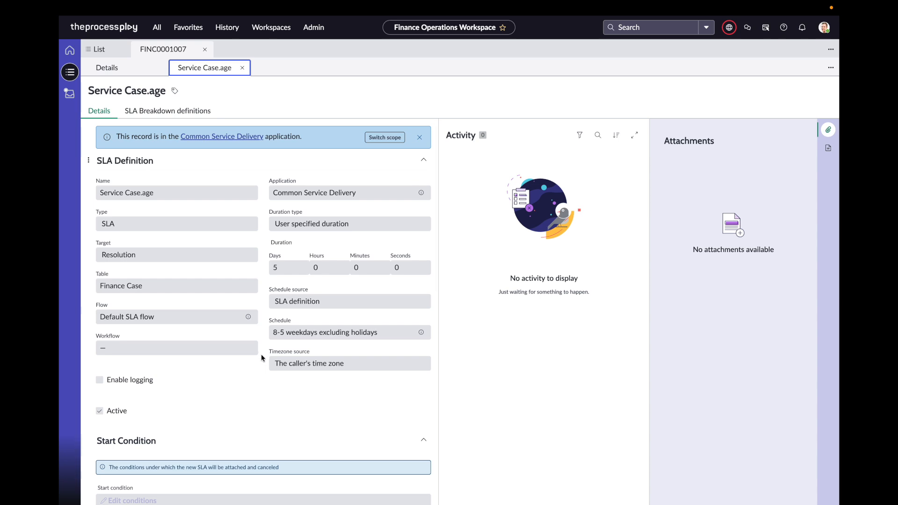
pyautogui.scroll(-2, 260, 355)
pyautogui.scroll(-5, 262, 359)
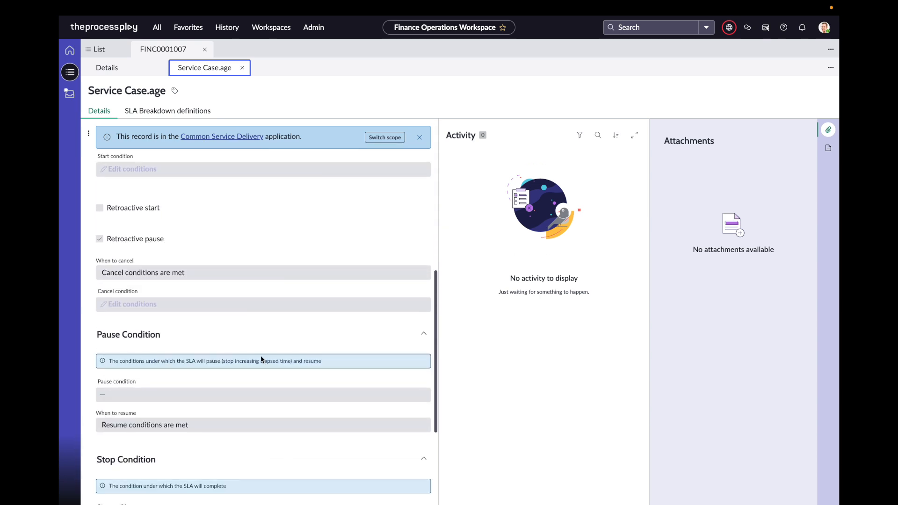
pyautogui.scroll(2, 247, 317)
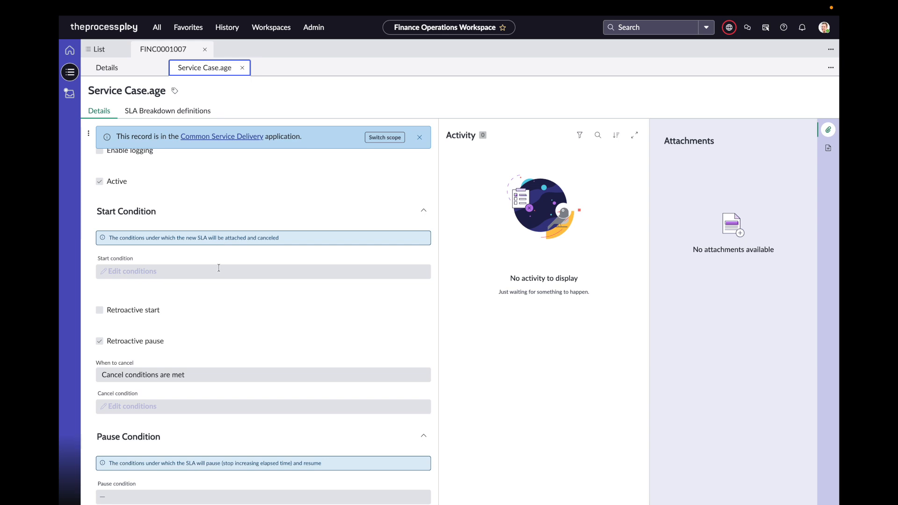
pyautogui.click(242, 67)
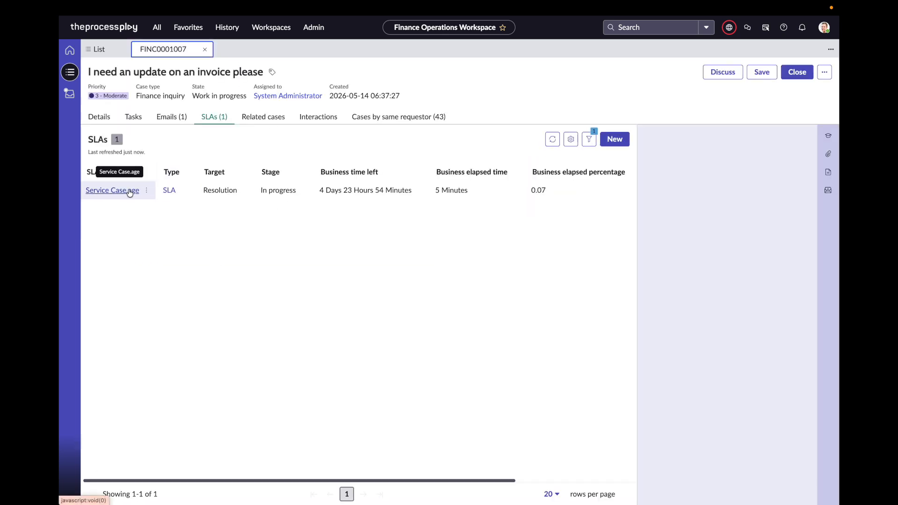
pyautogui.hscroll(5, 133, 191)
pyautogui.hscroll(-5, 128, 190)
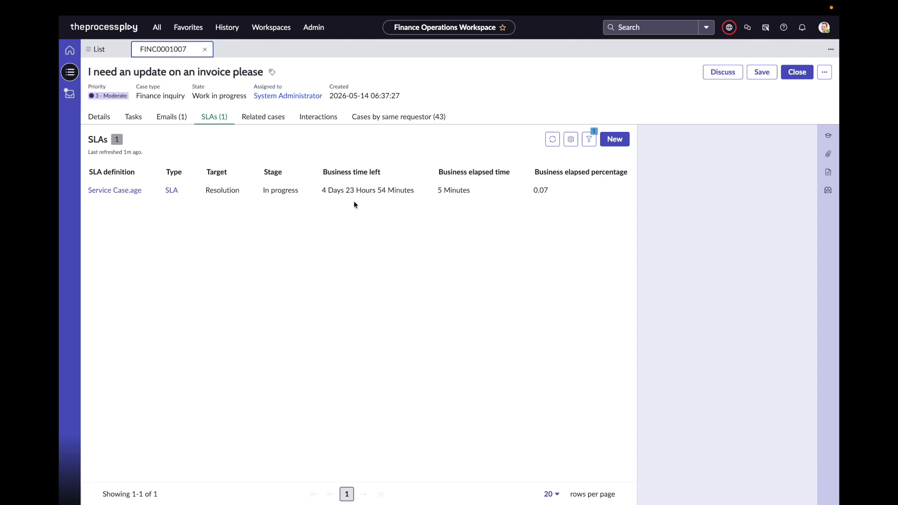
# - Close the finance case with closure code Information provided and close notes "Everything is sorted.", and check its closure details
pyautogui.click(108, 118)
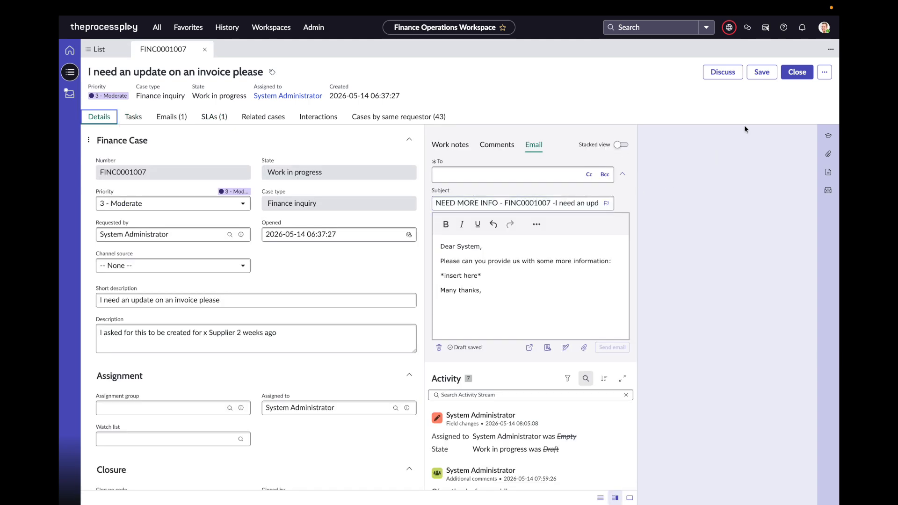
pyautogui.click(797, 71)
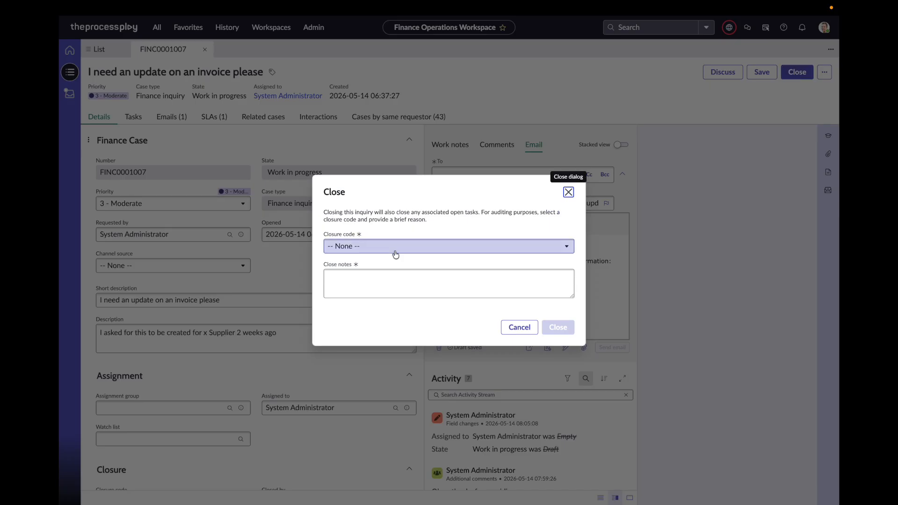
pyautogui.click(395, 254)
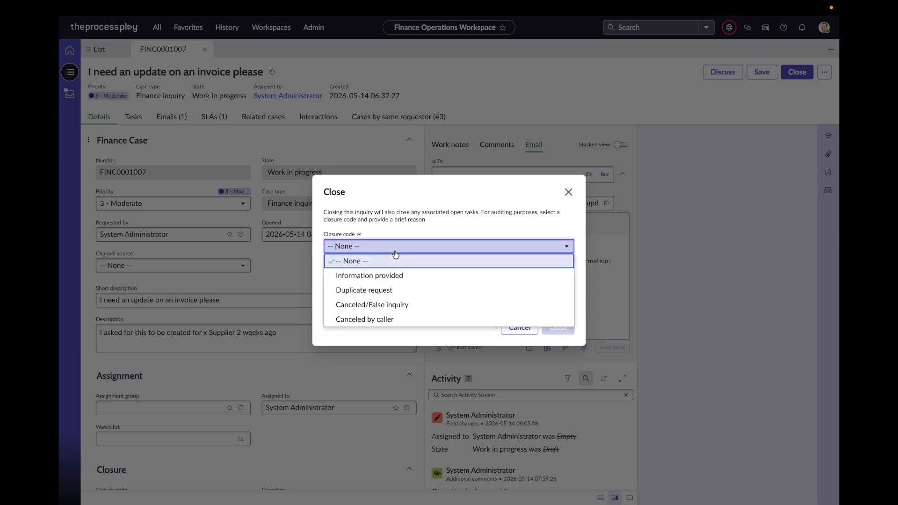
pyautogui.click(408, 277)
pyautogui.click(397, 285)
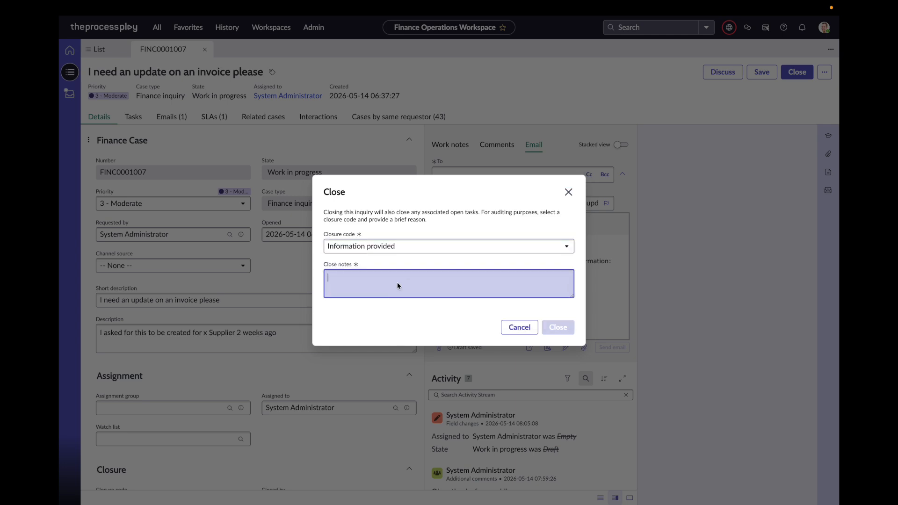
pyautogui.write('Everything i')
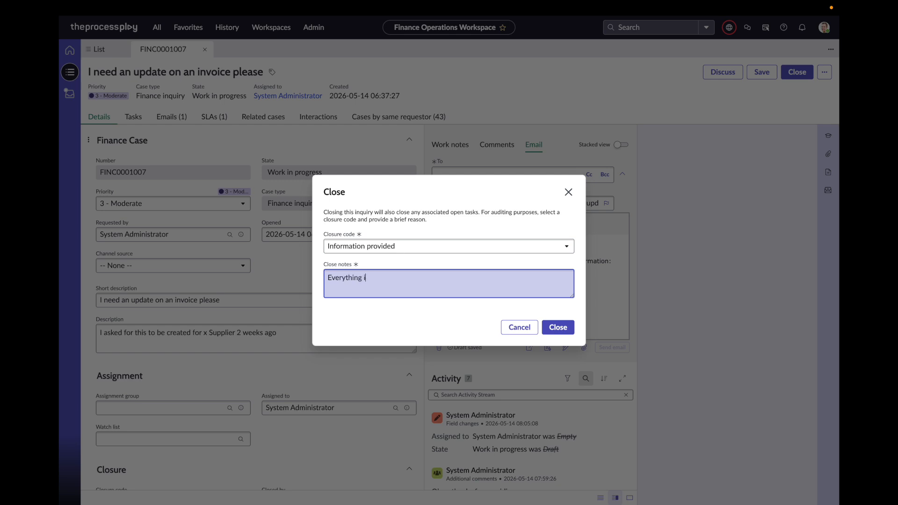
pyautogui.write('s sorted.')
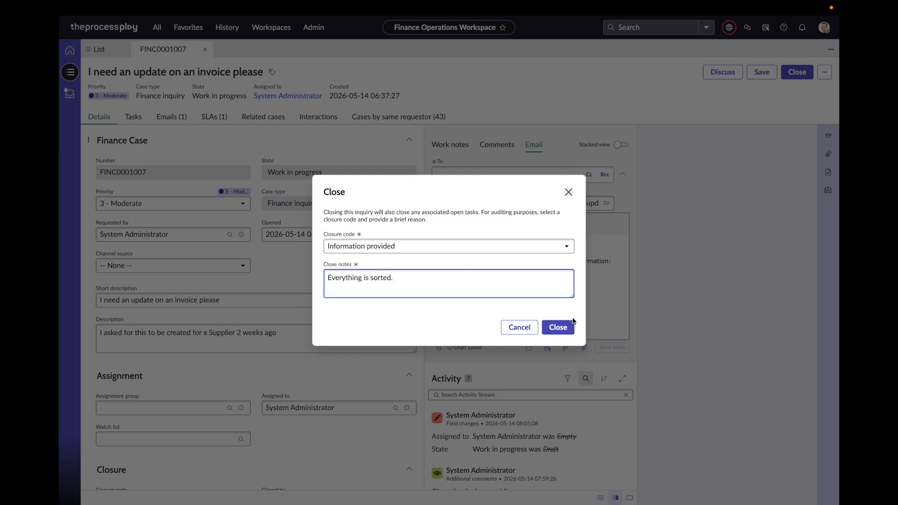
pyautogui.click(557, 327)
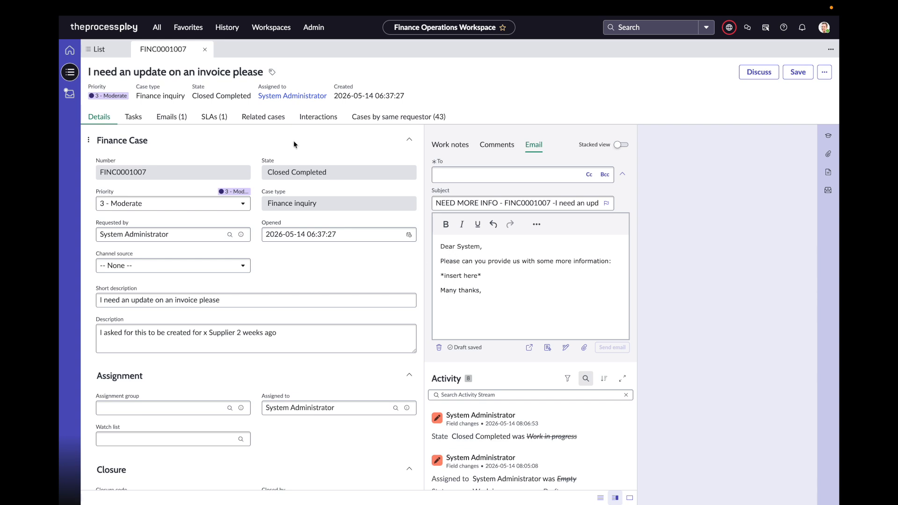
pyautogui.scroll(-2, 257, 138)
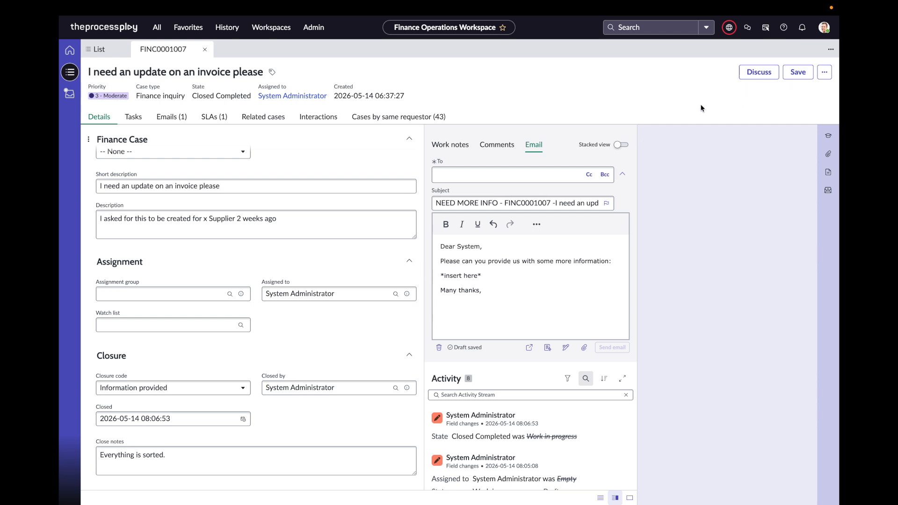
# - Open Agent Assist for the case and switch its search resource to Knowledge Articles
pyautogui.click(828, 135)
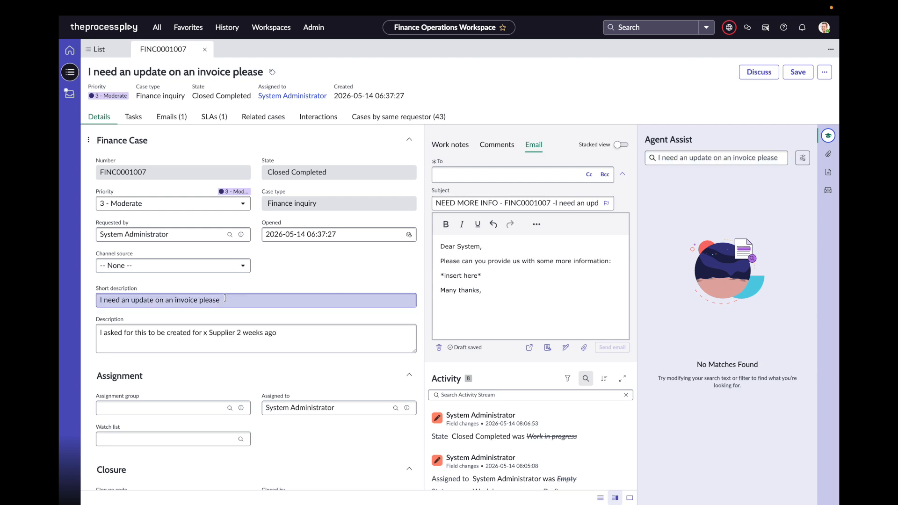
pyautogui.click(803, 159)
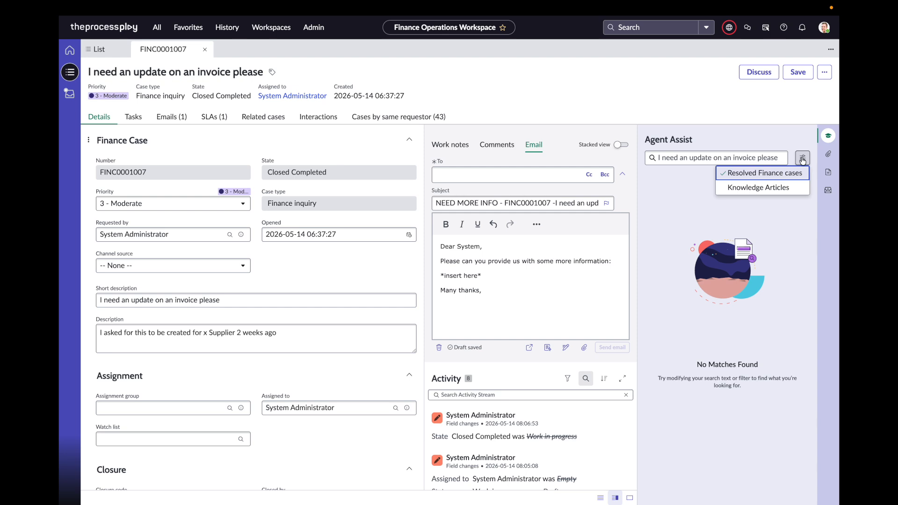
pyautogui.click(802, 160)
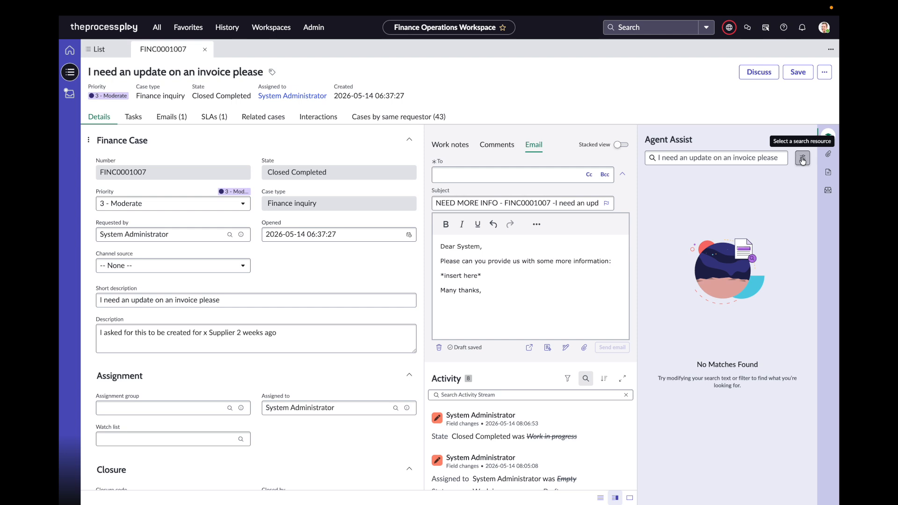
pyautogui.click(802, 160)
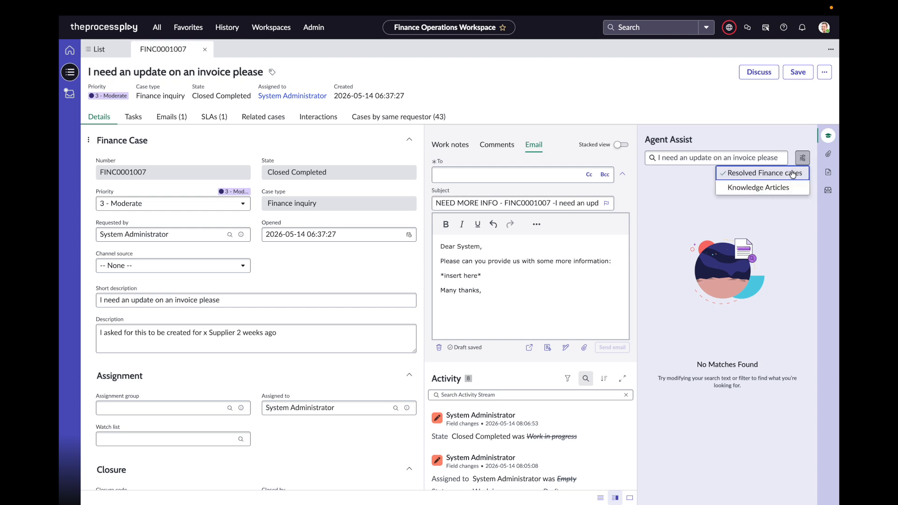
pyautogui.click(793, 188)
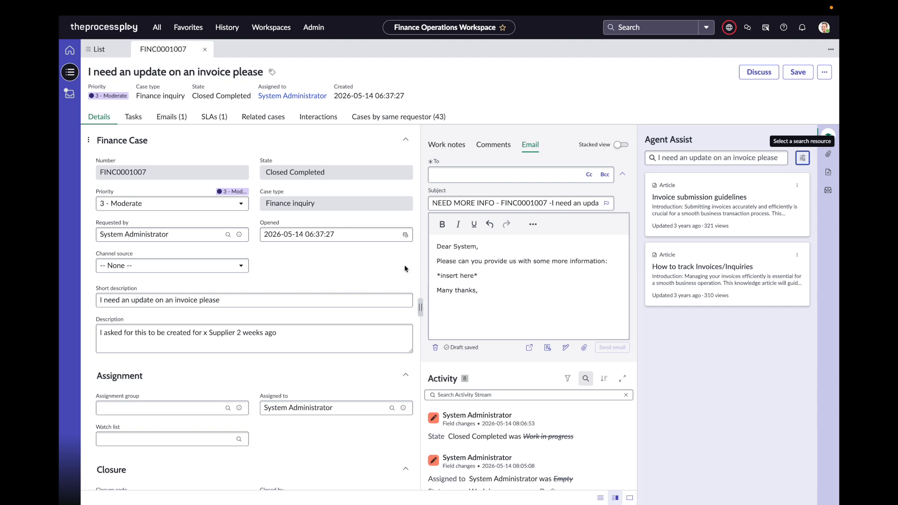
# - Narrow the case form and the Agent Assist column to give the email and activity area more width
pyautogui.moveTo(423, 269); pyautogui.dragTo(364, 271)
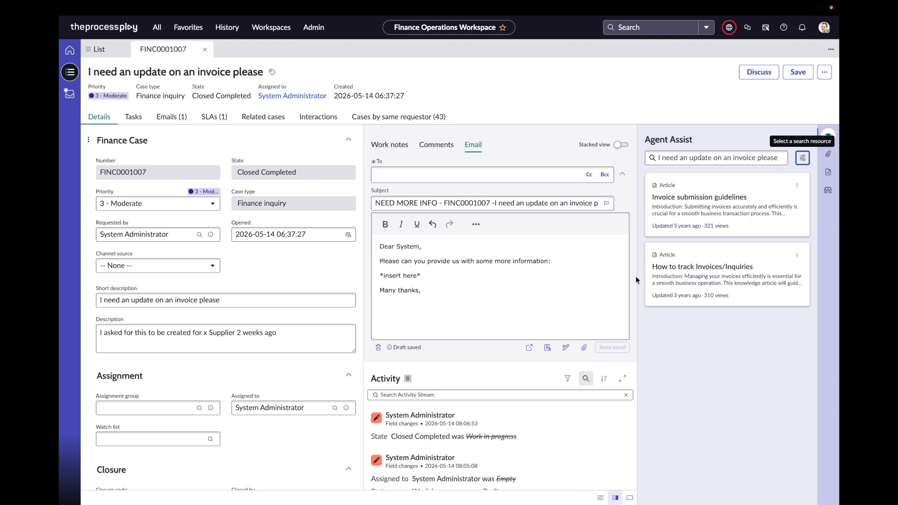
pyautogui.moveTo(636, 277); pyautogui.dragTo(621, 276)
pyautogui.moveTo(673, 244); pyautogui.dragTo(734, 383)
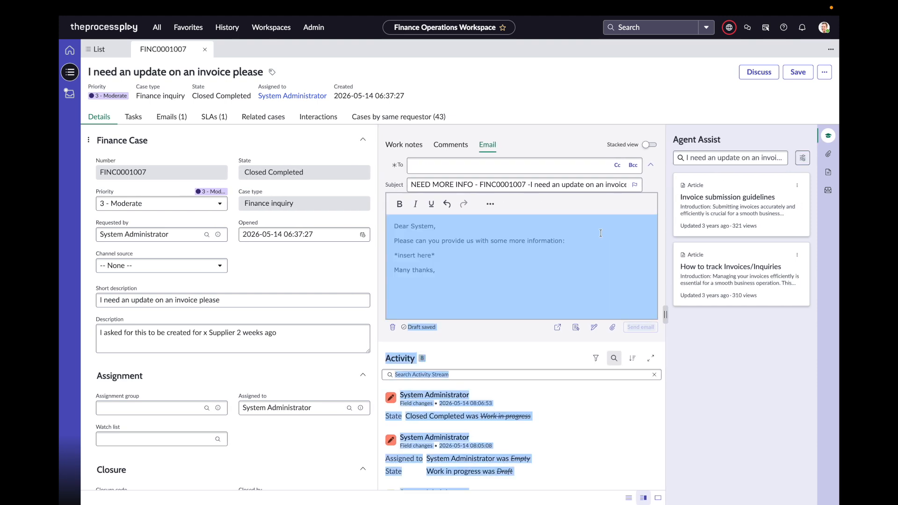
pyautogui.click(734, 384)
# - Read the Invoice submission guidelines article in Agent Assist, with the case's comments composer shown instead of the email draft
pyautogui.click(741, 203)
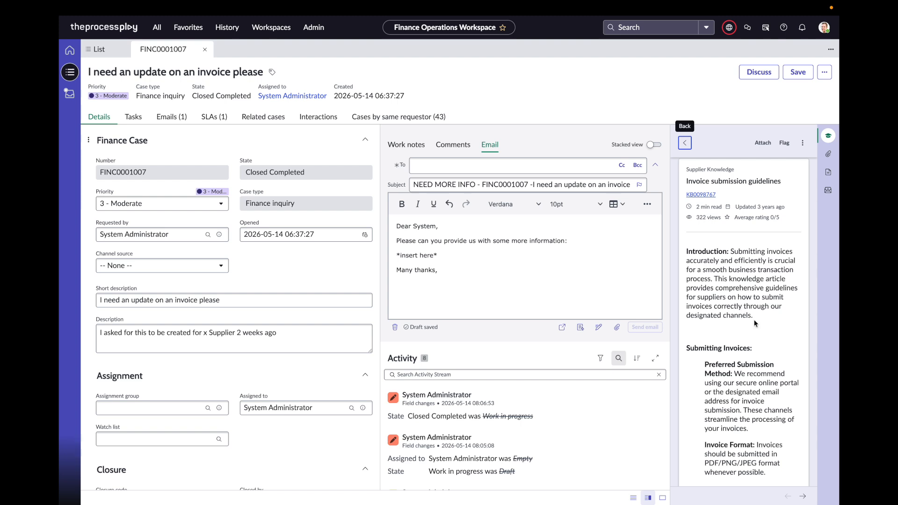
pyautogui.click(449, 146)
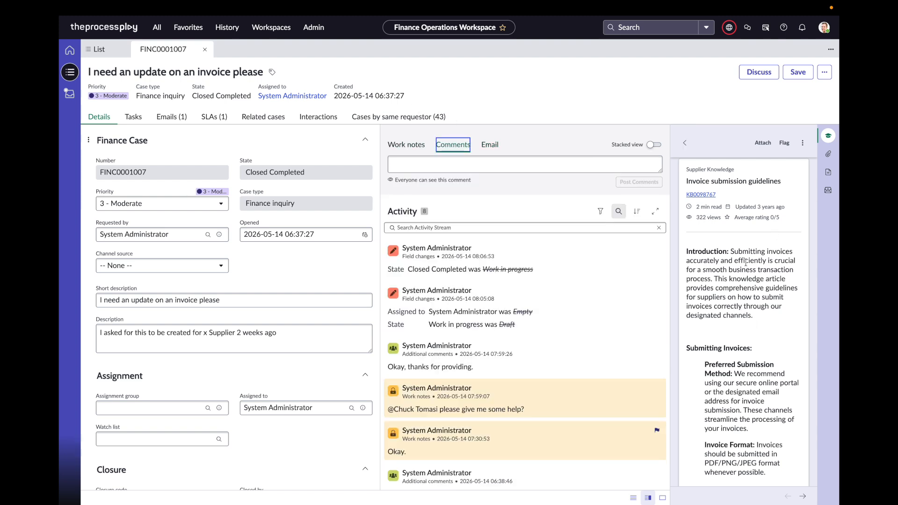
pyautogui.scroll(-5, 746, 262)
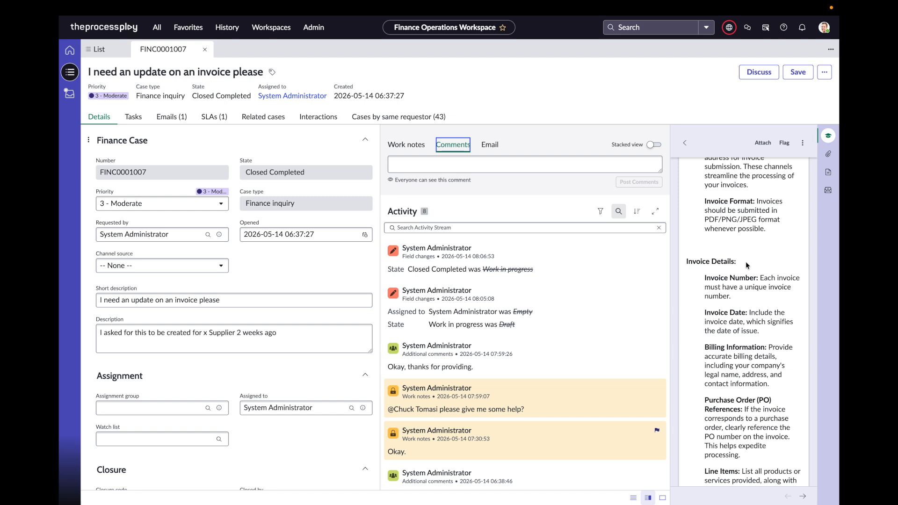
pyautogui.scroll(5, 745, 262)
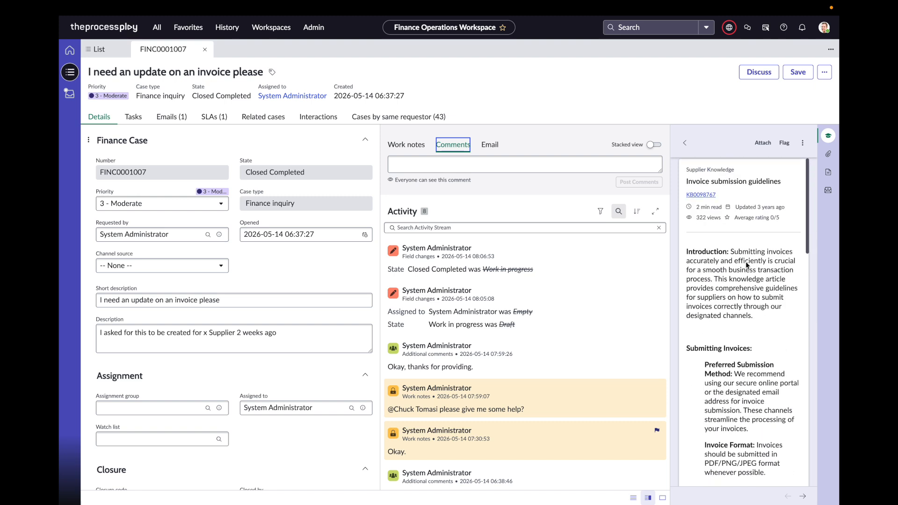
pyautogui.scroll(1, 745, 262)
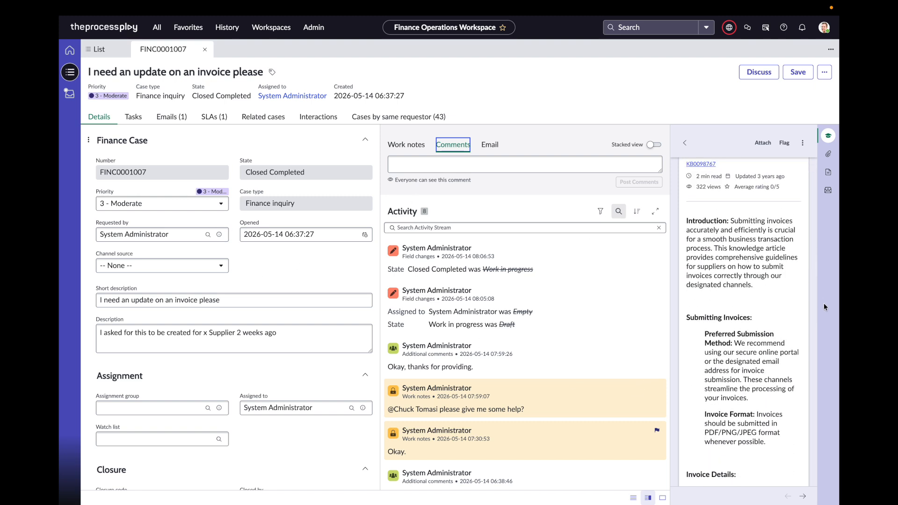
pyautogui.scroll(2, 779, 310)
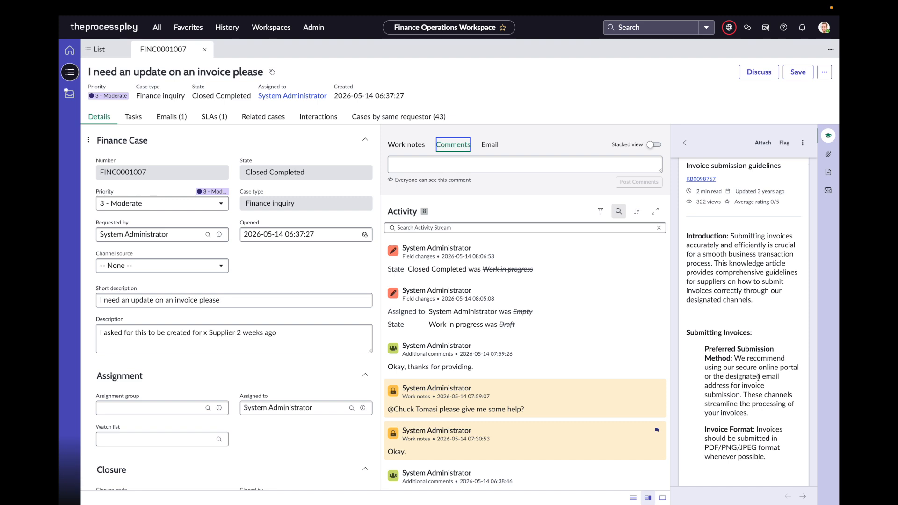
pyautogui.scroll(-10, 758, 376)
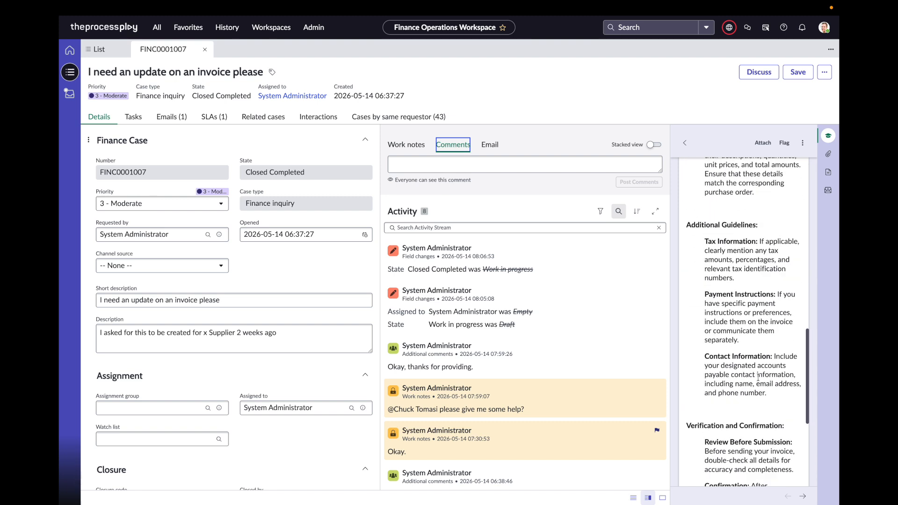
pyautogui.scroll(-4, 757, 377)
pyautogui.scroll(2, 758, 378)
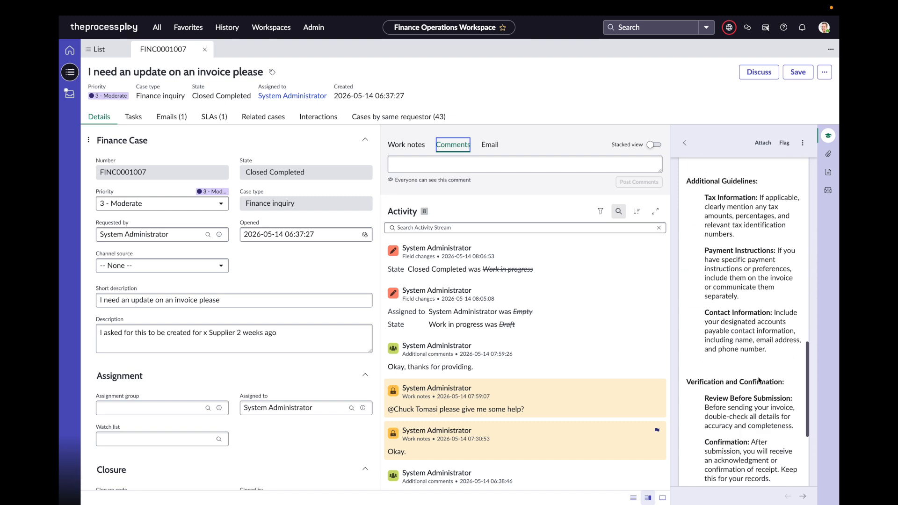
pyautogui.scroll(-1, 759, 379)
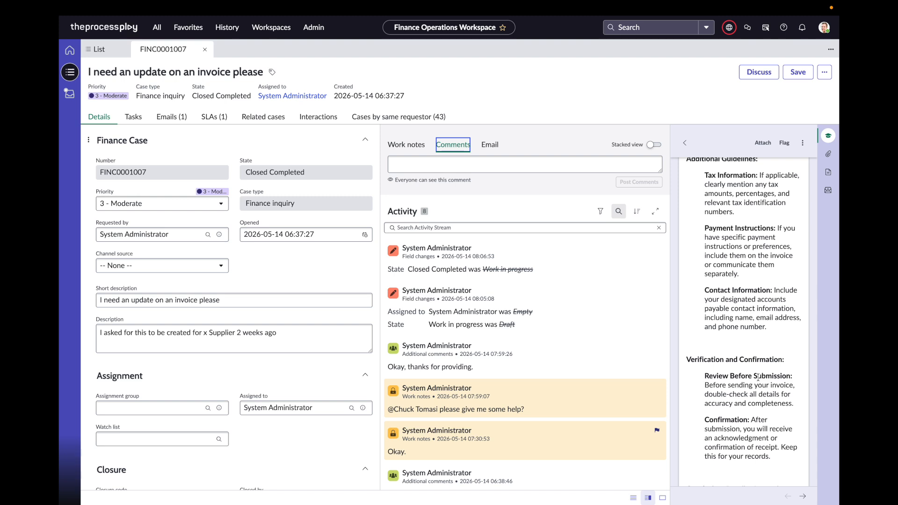
pyautogui.scroll(-4, 757, 377)
pyautogui.scroll(15, 771, 304)
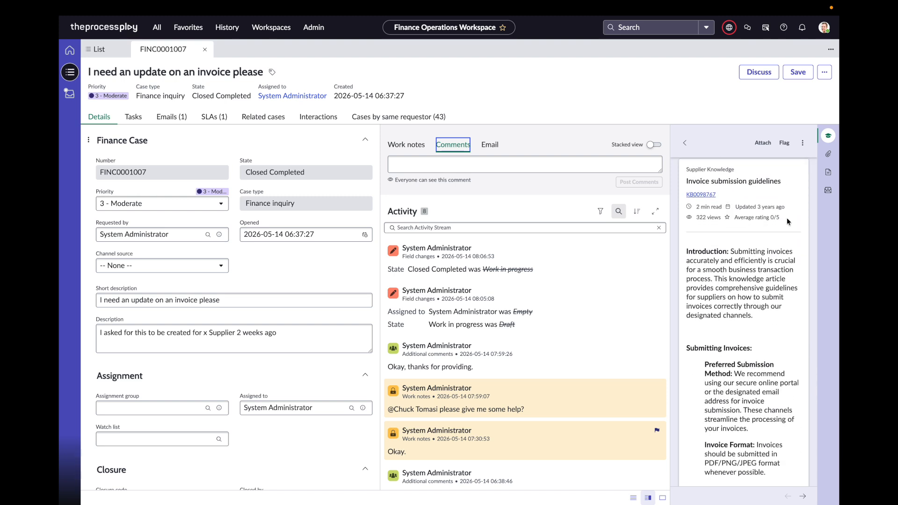
# - Open the Invoice submission guidelines article in full view and review its record details and article body
pyautogui.click(802, 145)
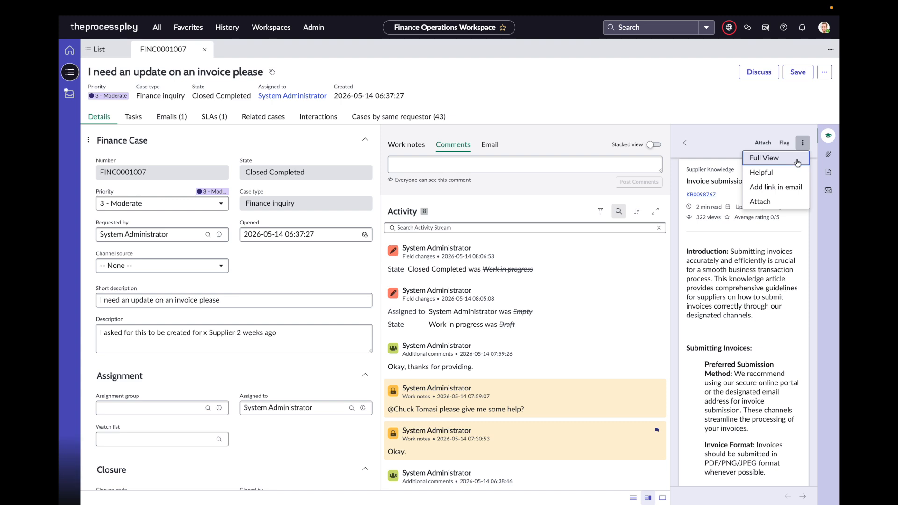
pyautogui.click(797, 162)
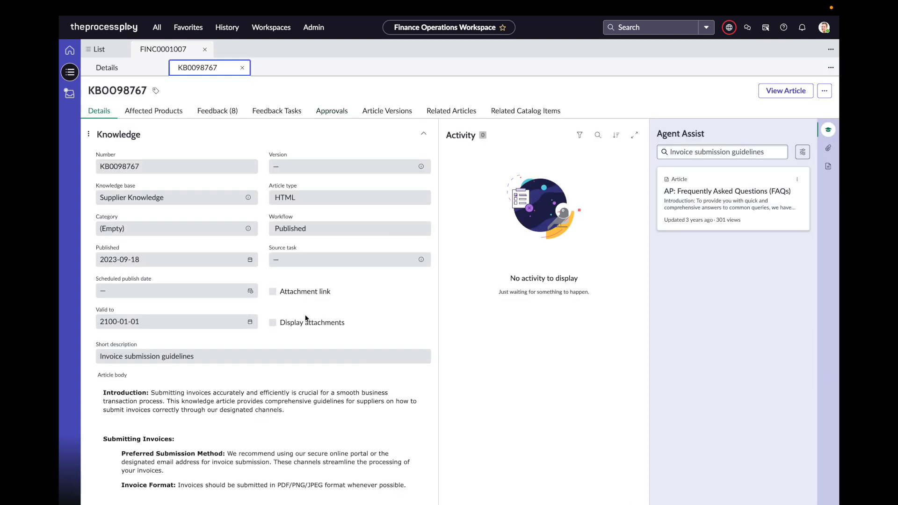
pyautogui.scroll(-5, 306, 318)
pyautogui.scroll(-5, 285, 427)
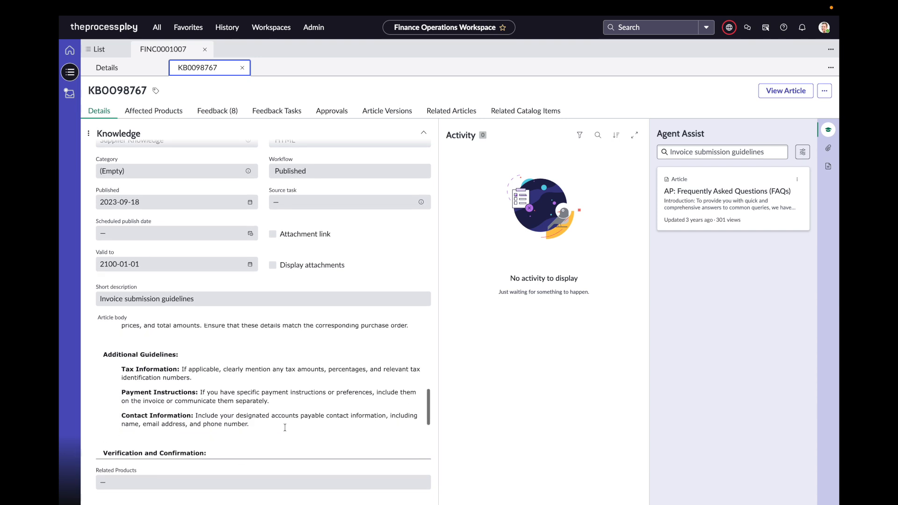
# - Close the article record and attach Invoice submission guidelines to the case with the customer-visible comment "It might be worth having a look at this."
pyautogui.click(243, 69)
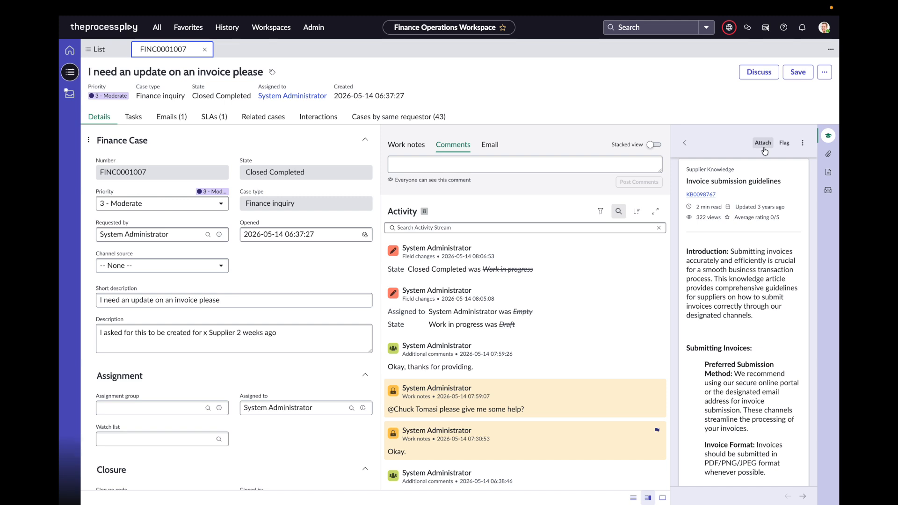
pyautogui.click(763, 144)
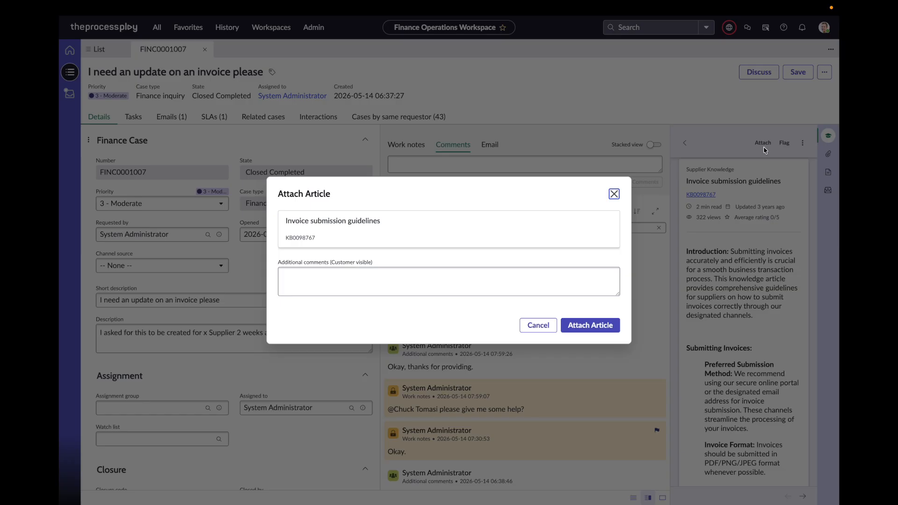
pyautogui.write('It might ')
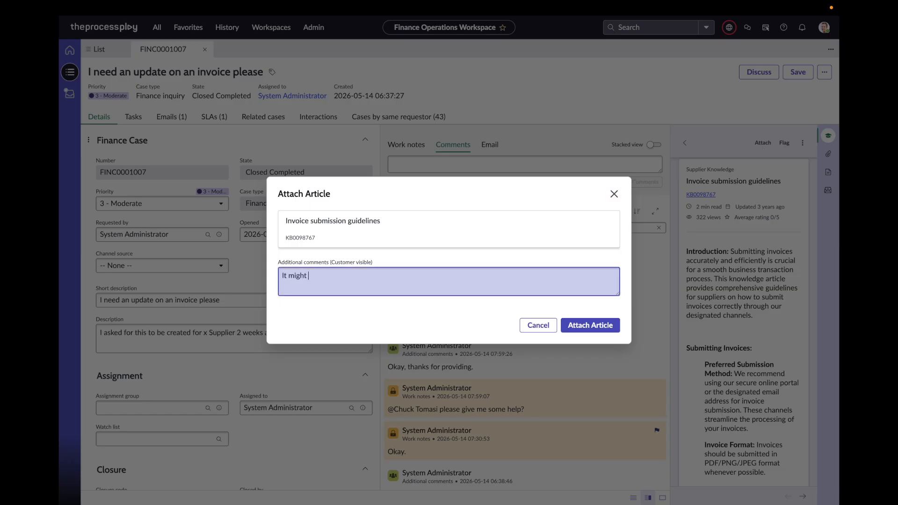
pyautogui.write('be worth having a look at this.')
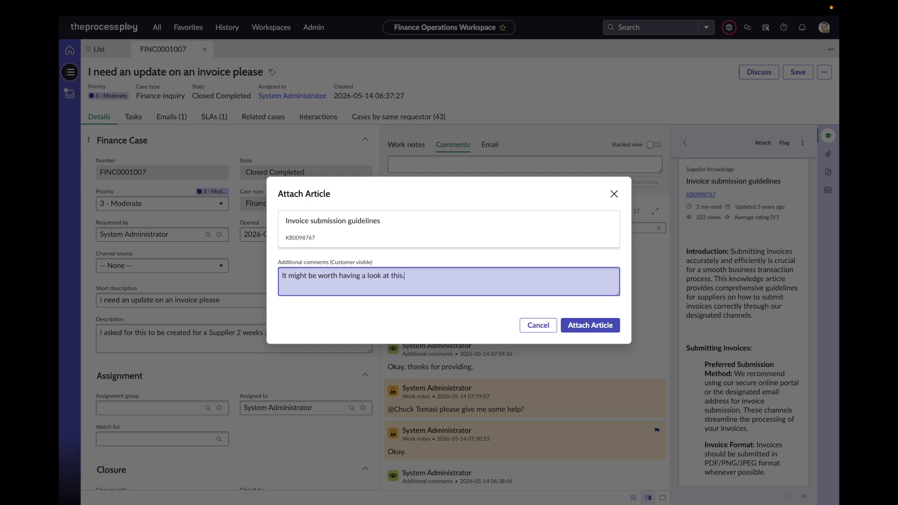
pyautogui.click(568, 327)
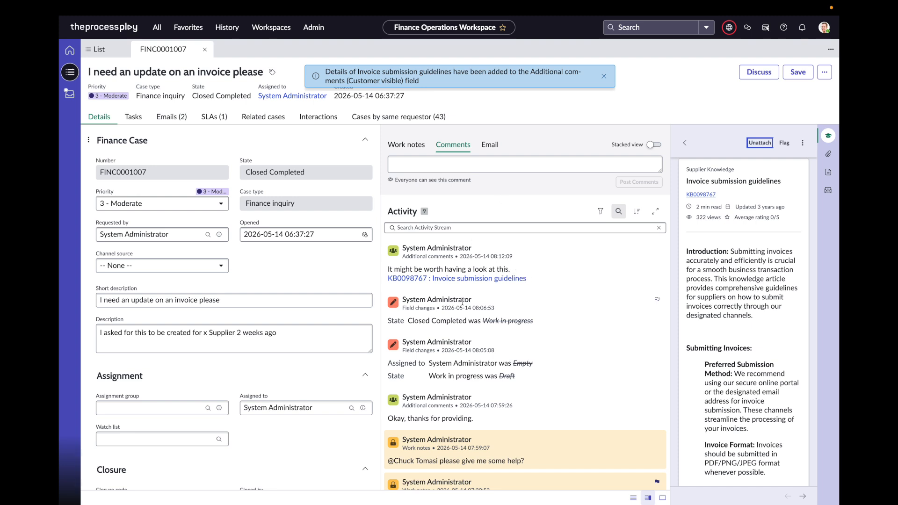
# - Highlight the newest additional comment in the case's activity stream and dismiss the notification about the attached article
pyautogui.moveTo(514, 271); pyautogui.dragTo(417, 253)
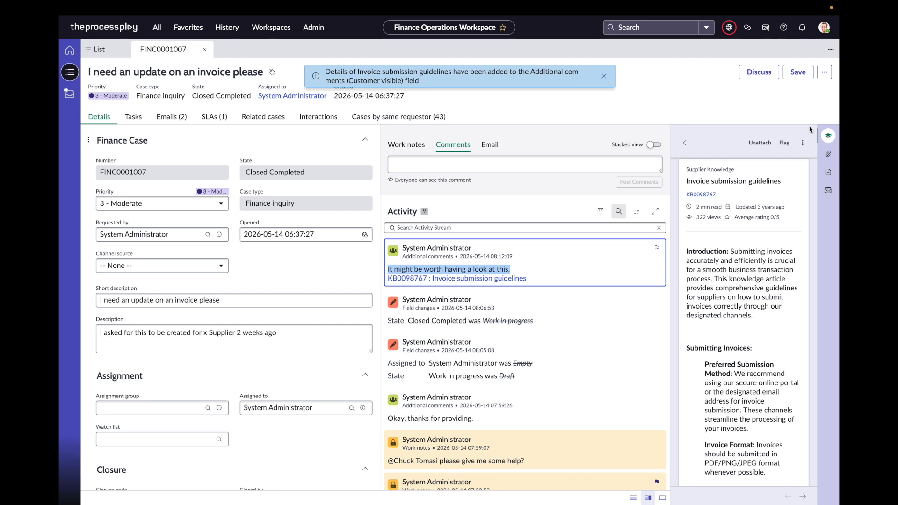
pyautogui.click(605, 79)
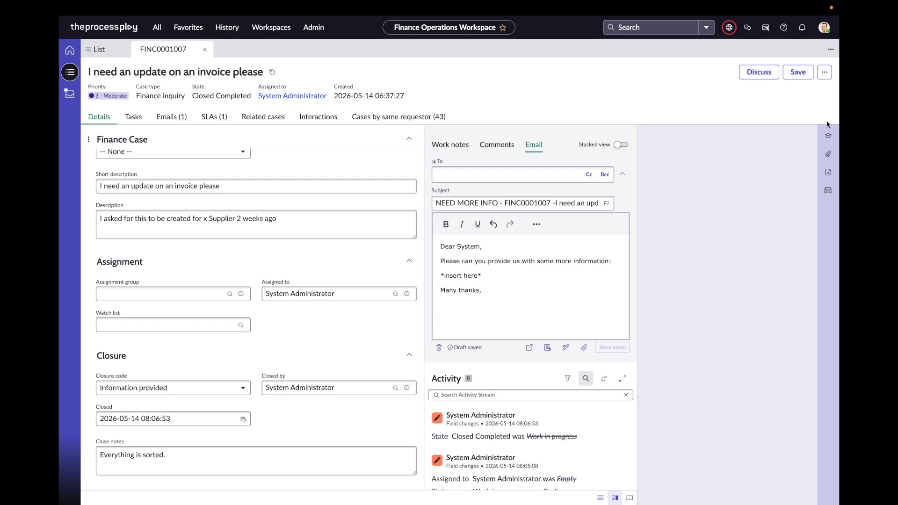
pyautogui.moveTo(630, 13)
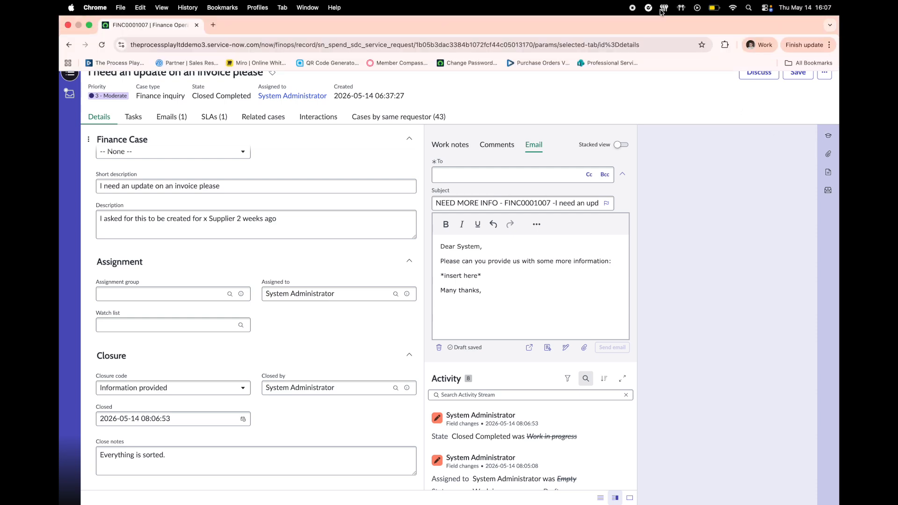